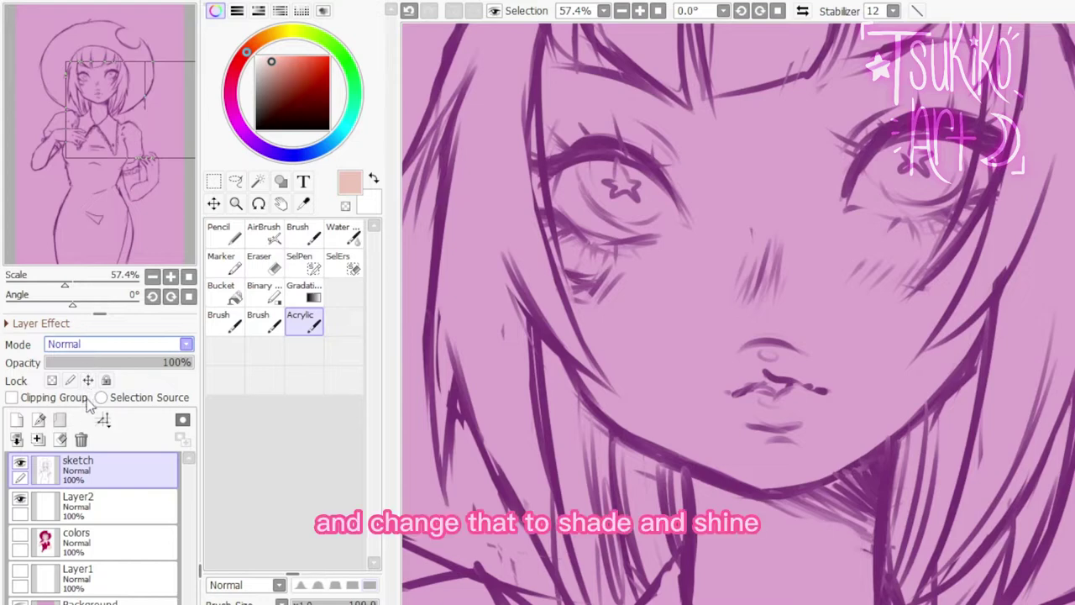
Set the sketch layer to Shade/Shine mode at 71% opacity and show the colors layer beneath it.
left_click(79, 470)
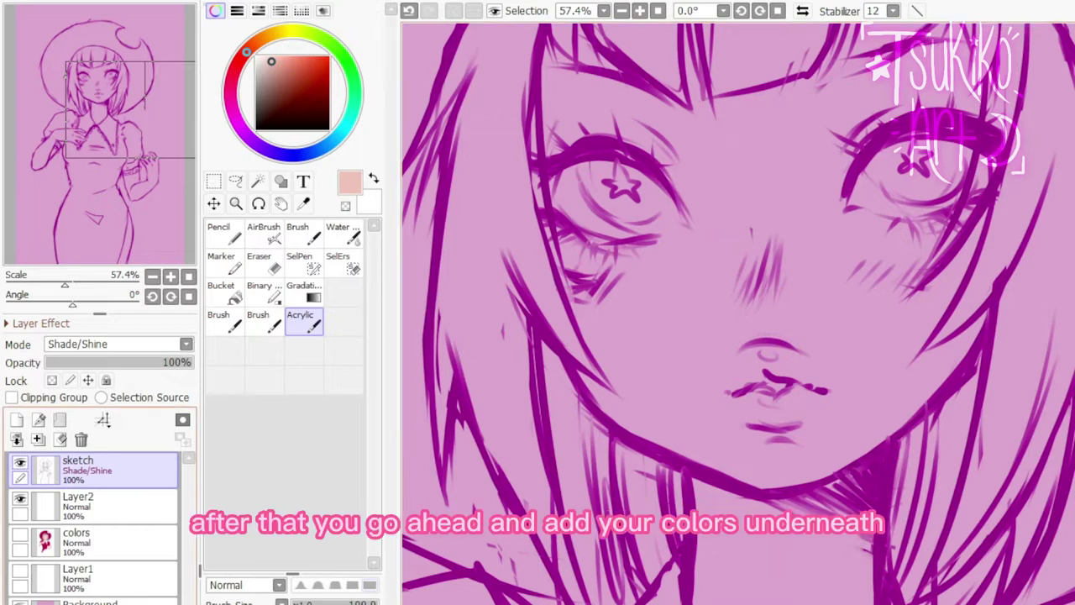
left_click(22, 536)
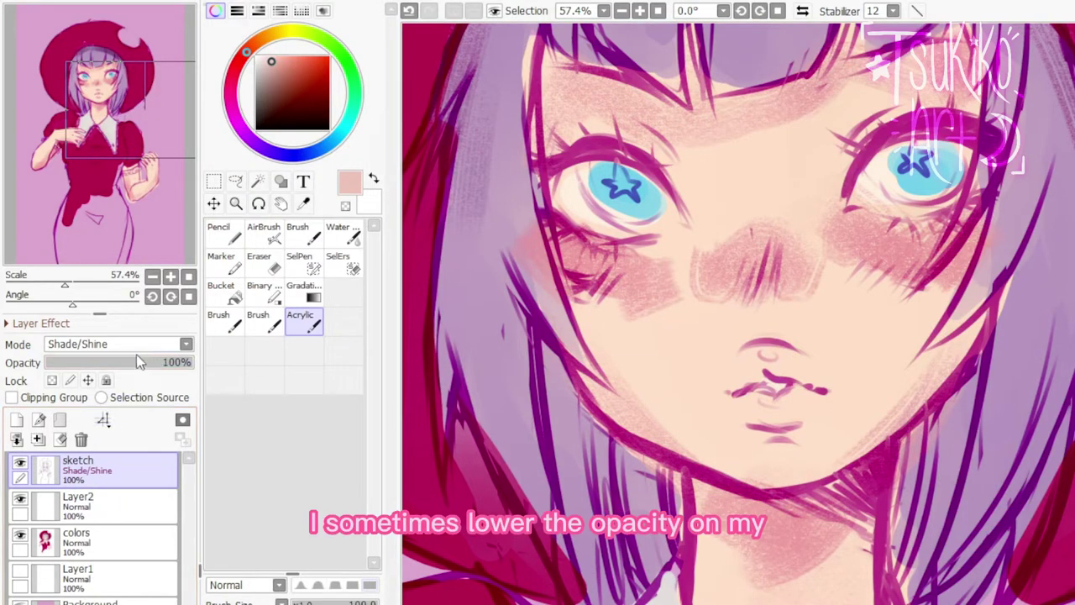
left_click_drag(130, 361, 147, 367)
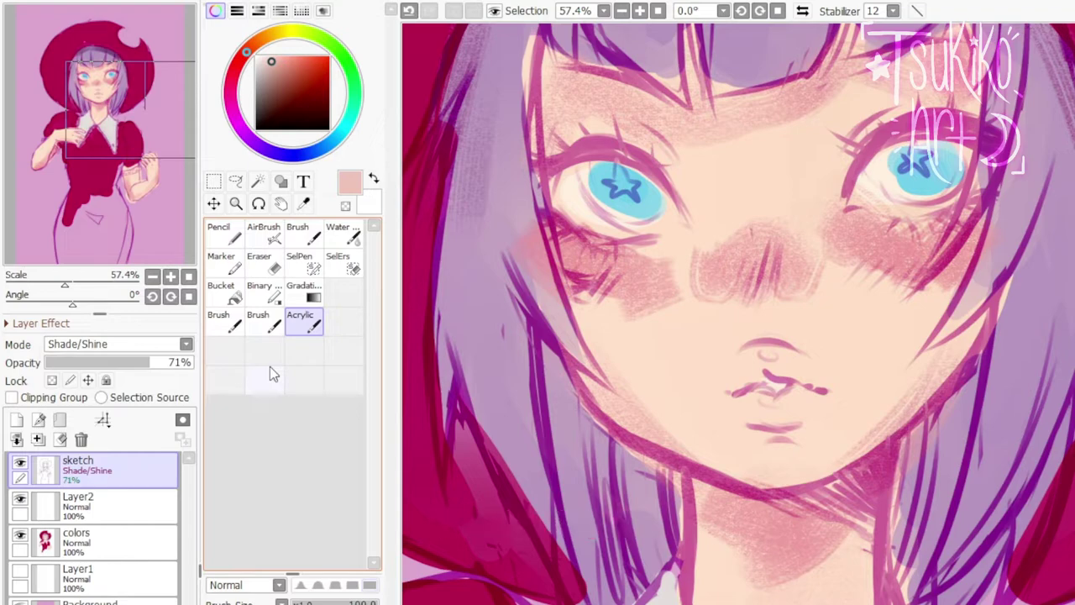
Sample the pink tone where the sketch lines cross the blush on the cheek.
left_click_drag(160, 210, 99, 155)
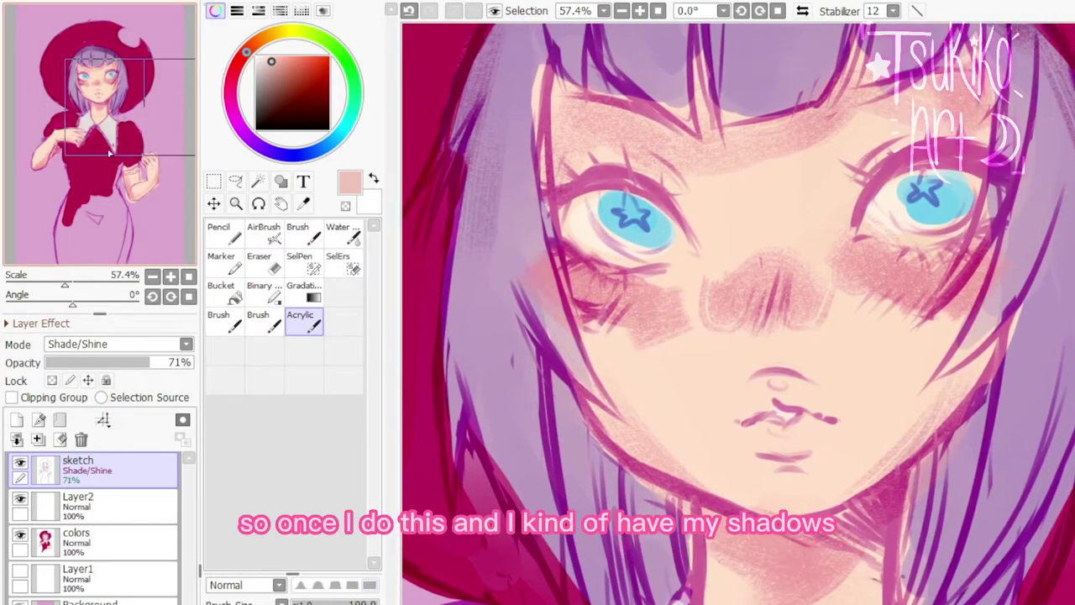
left_click(634, 318, "alt")
left_click(635, 312, "alt")
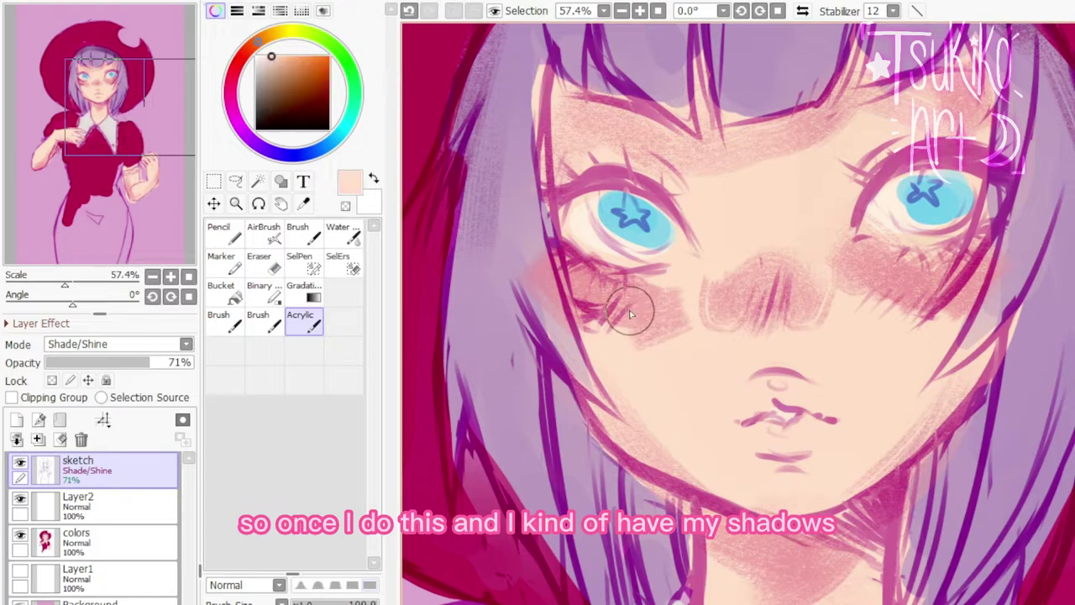
left_click(635, 309, "alt")
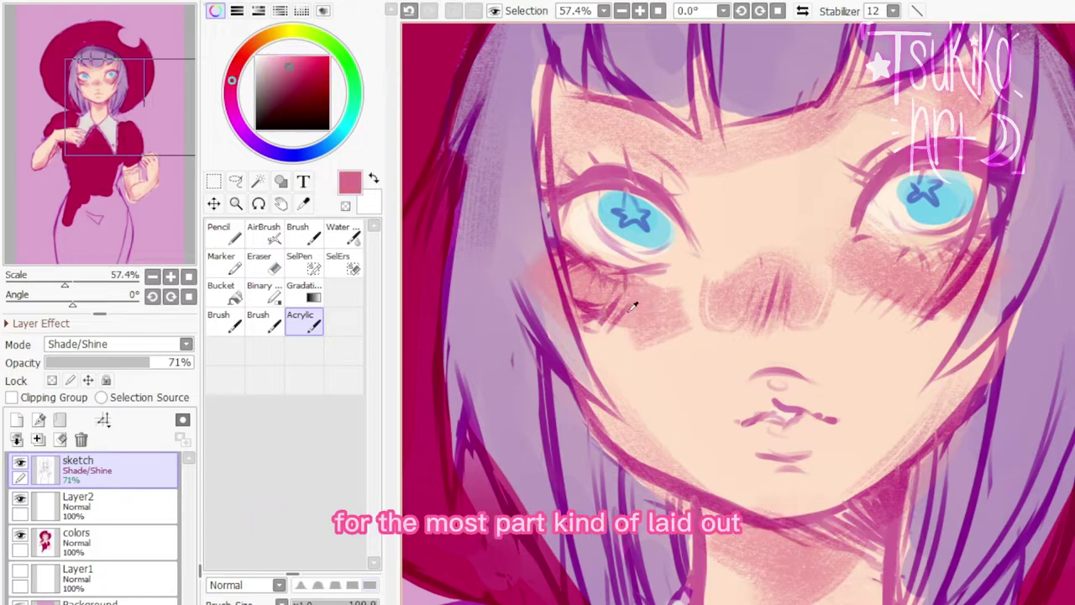
Sample the deep magenta where the sketch lines overlap the blush under the eye's outer corner.
left_click(170, 276)
left_click(170, 276)
left_click(170, 276)
left_click(170, 276)
left_click_drag(121, 228, 81, 203)
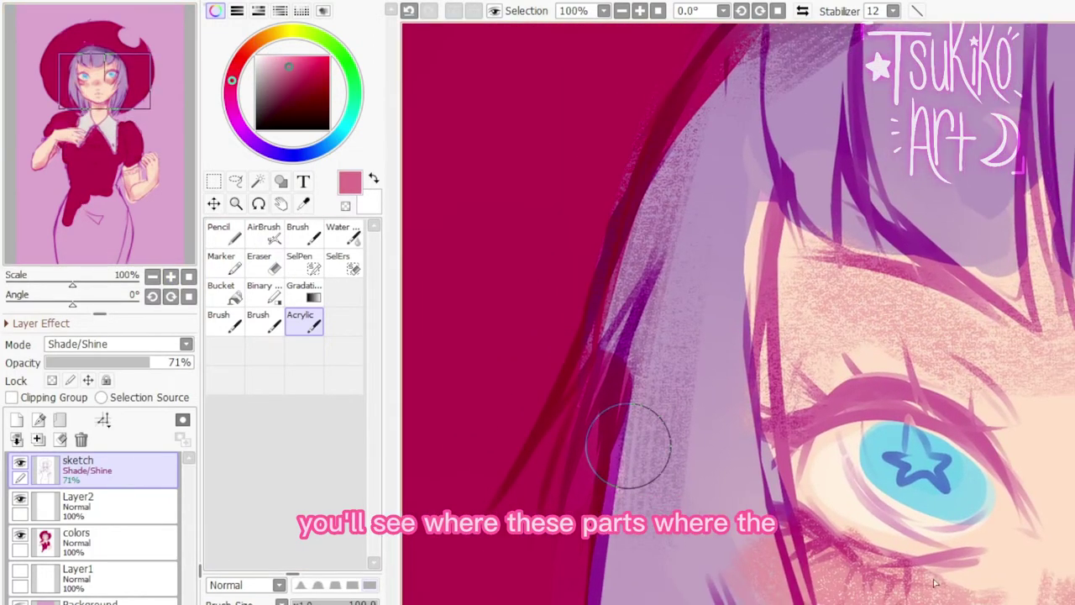
left_click_drag(107, 159, 119, 171)
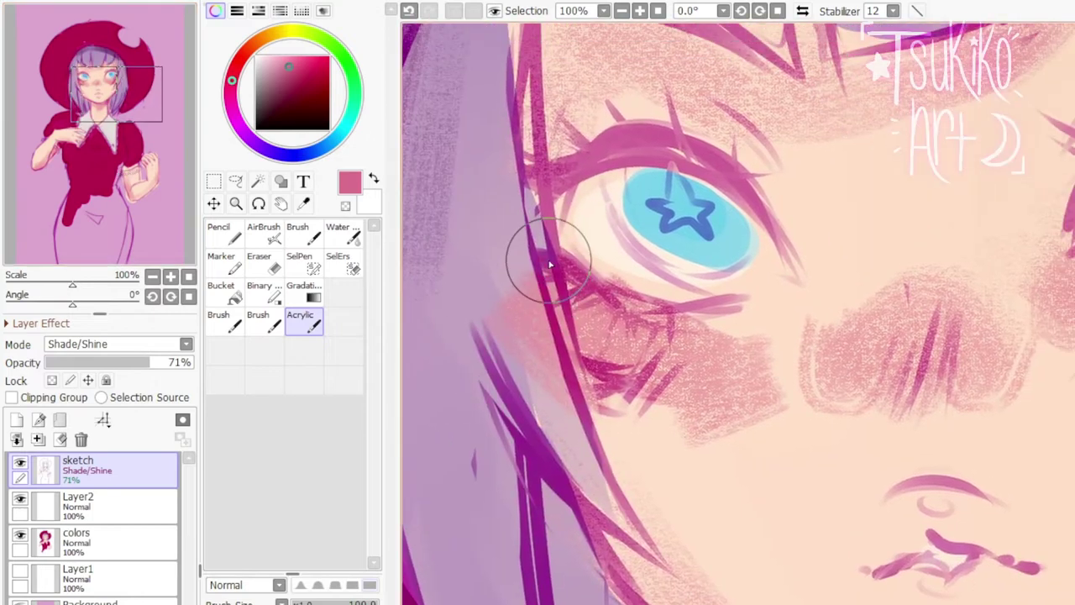
right_click(590, 291)
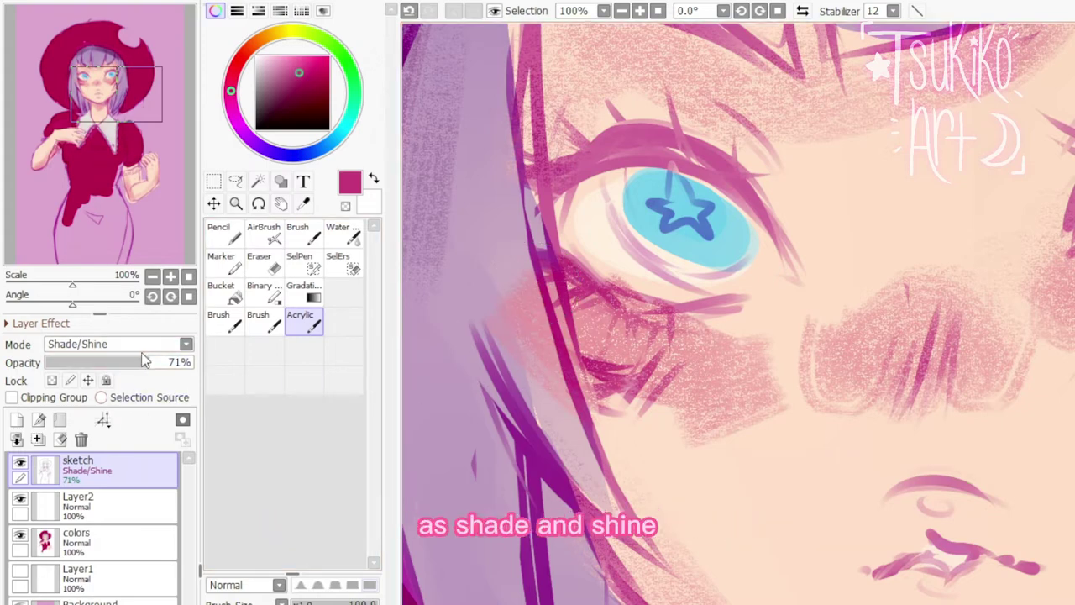
left_click(588, 292, "alt")
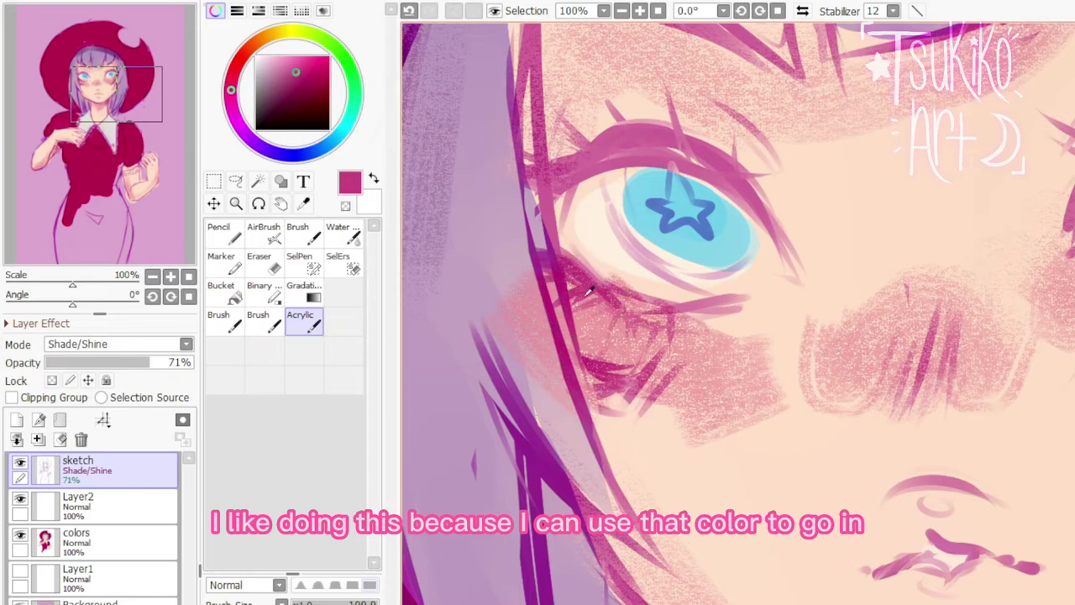
Undo the trial stroke on the sketch layer and brush the magenta shadow under the eye on the colors layer instead.
mouse_move(551, 282)
left_mouse_down()
mouse_move(578, 326)
mouse_move(605, 316)
left_mouse_up()
left_click(408, 10)
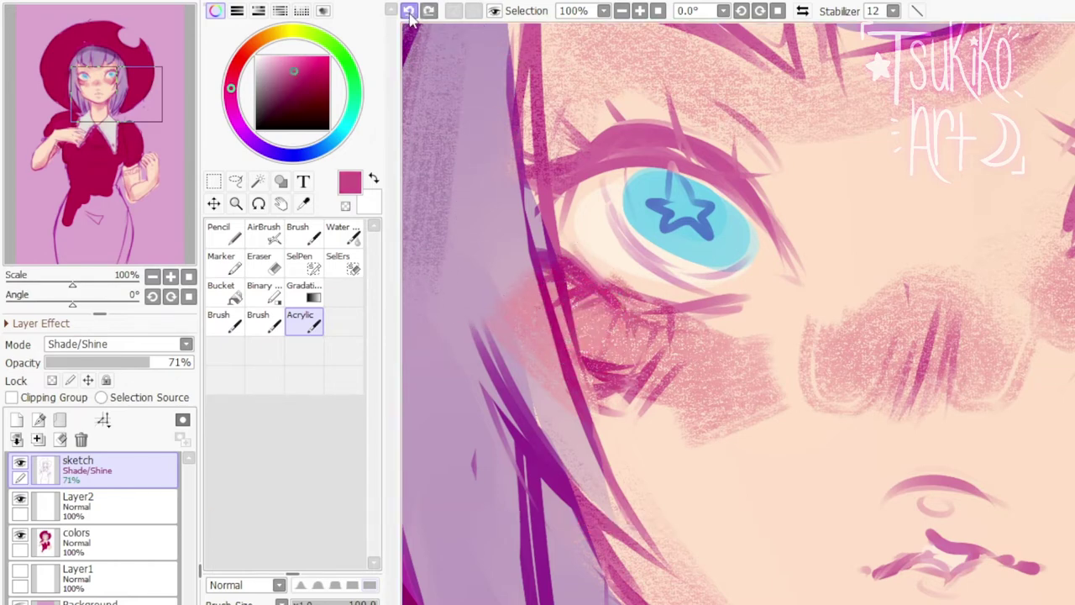
left_click(96, 545)
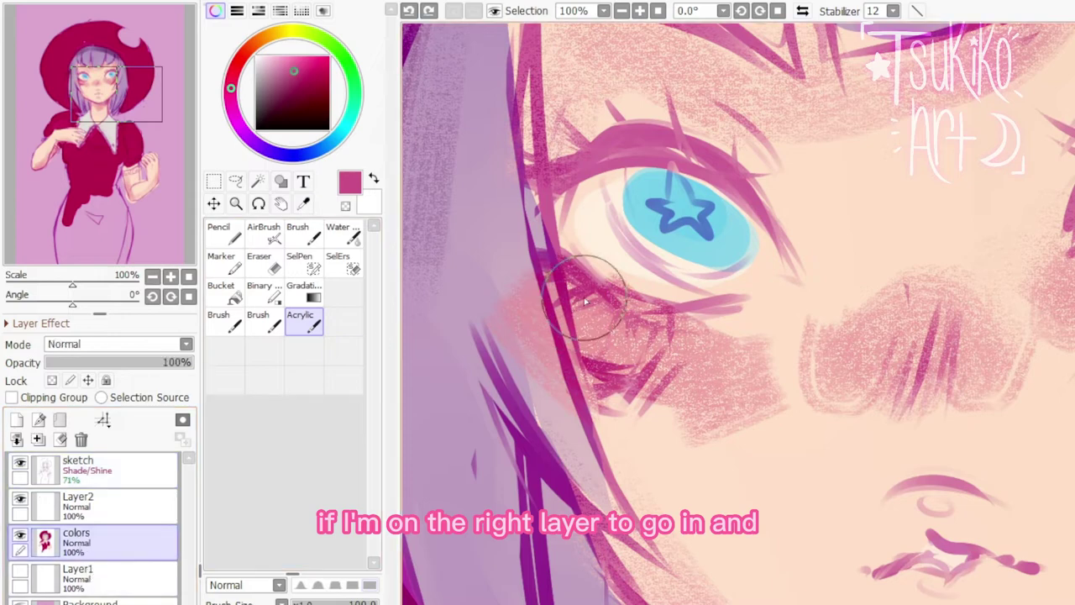
mouse_move(546, 268)
left_mouse_down()
mouse_move(597, 346)
mouse_move(582, 326)
mouse_move(591, 329)
left_mouse_up()
left_click(602, 337, "alt")
left_click(710, 353, "alt")
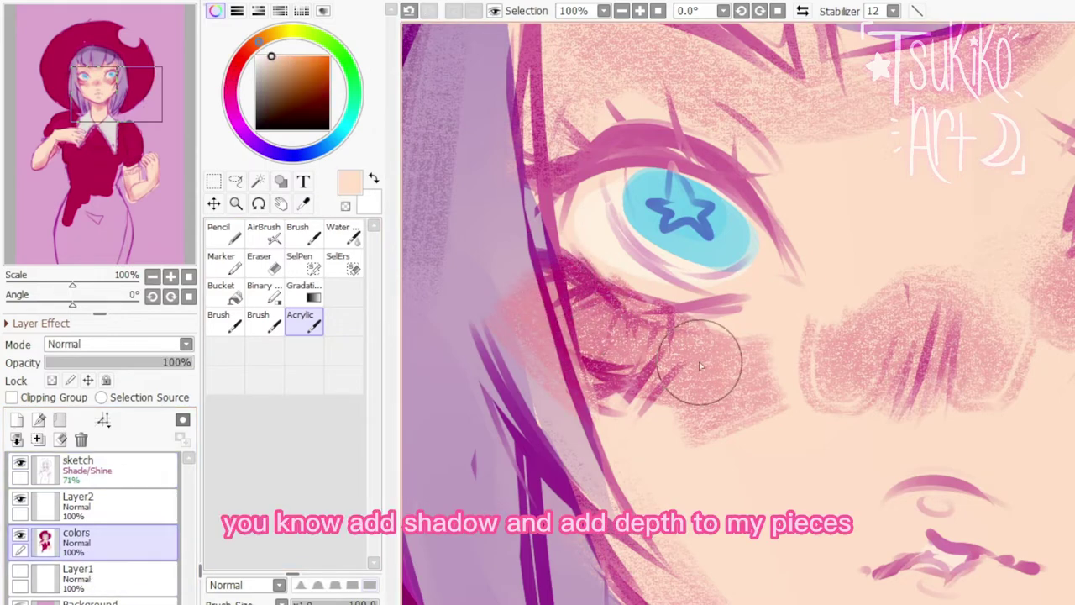
Pick the magenta under the eye, make it darker and more saturated, and deepen the shadows under the eye and on the nose.
left_click(581, 284, "alt")
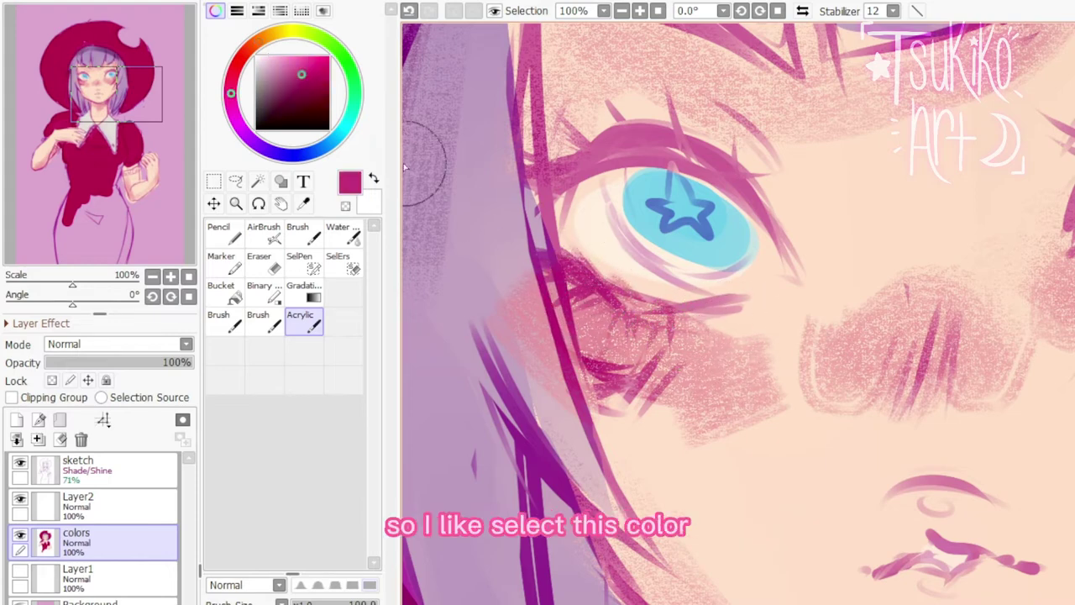
left_click_drag(304, 75, 308, 78)
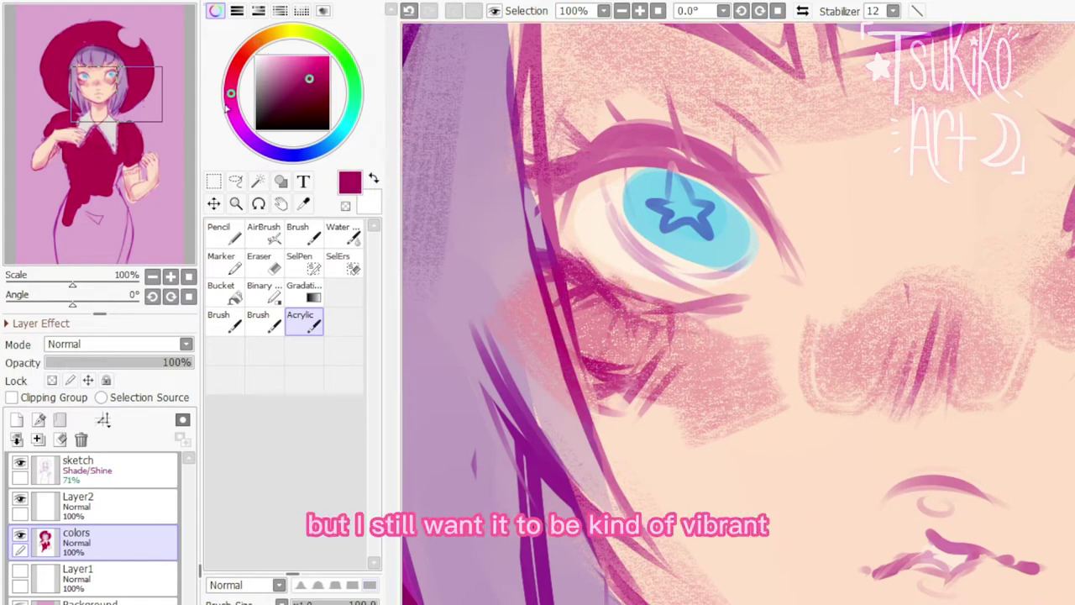
left_click_drag(225, 107, 230, 96)
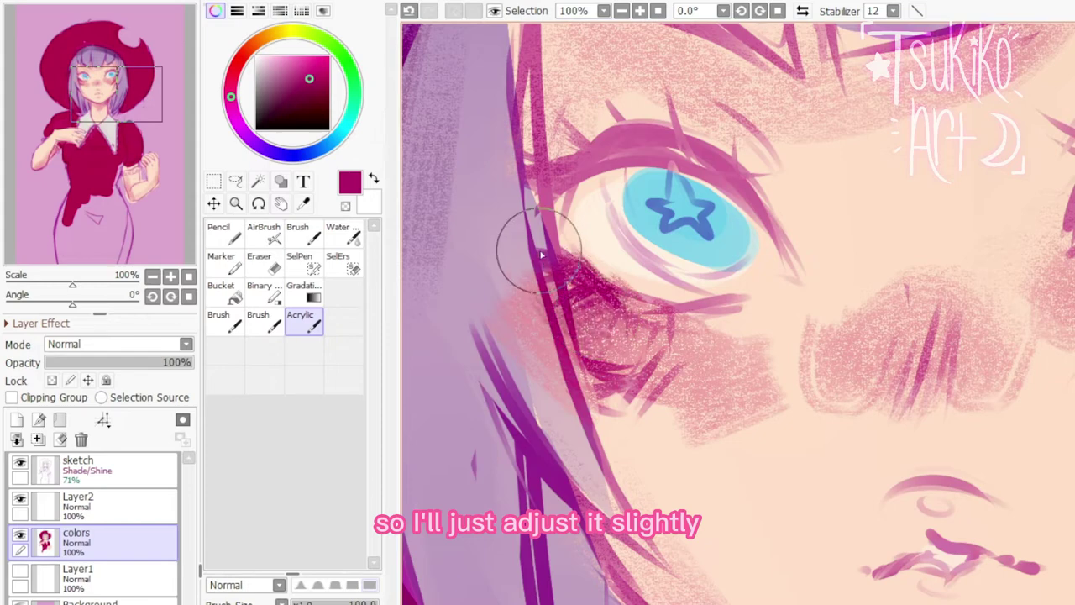
mouse_move(924, 311)
left_mouse_down()
mouse_move(874, 403)
mouse_move(898, 420)
left_mouse_up()
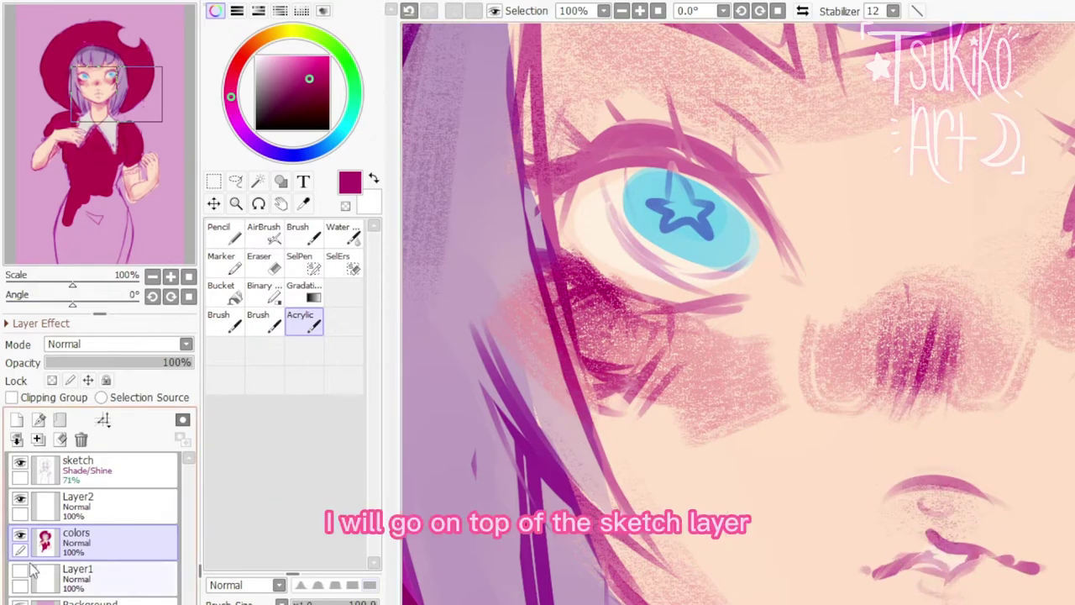
Add a new layer above the sketch layer and sample the dark magenta shadow under the eye for refining.
left_click(92, 468)
left_click(37, 425)
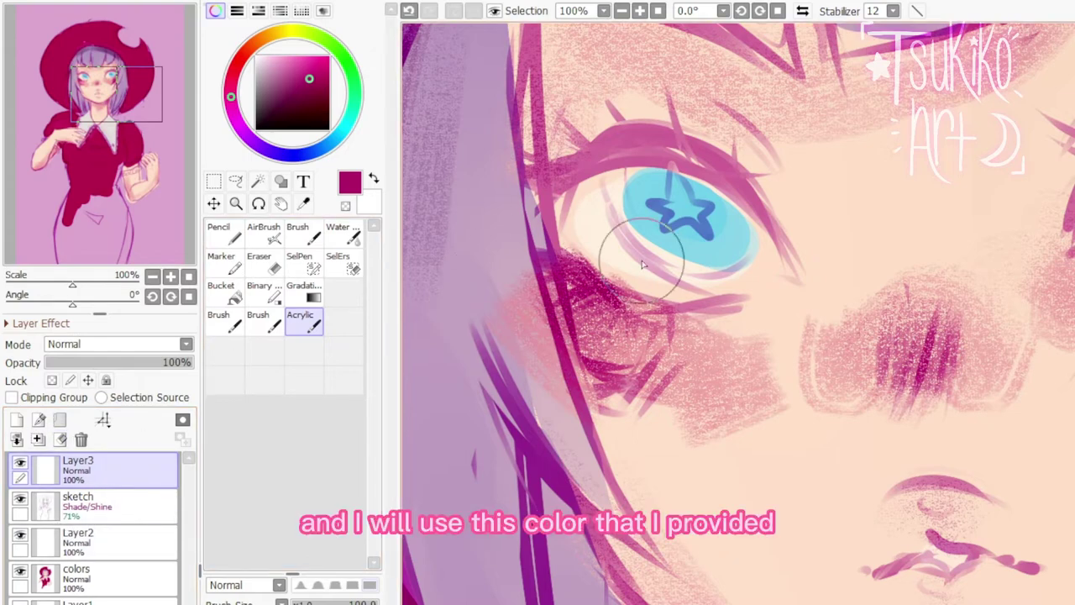
right_click(600, 285)
left_click(604, 280, "alt")
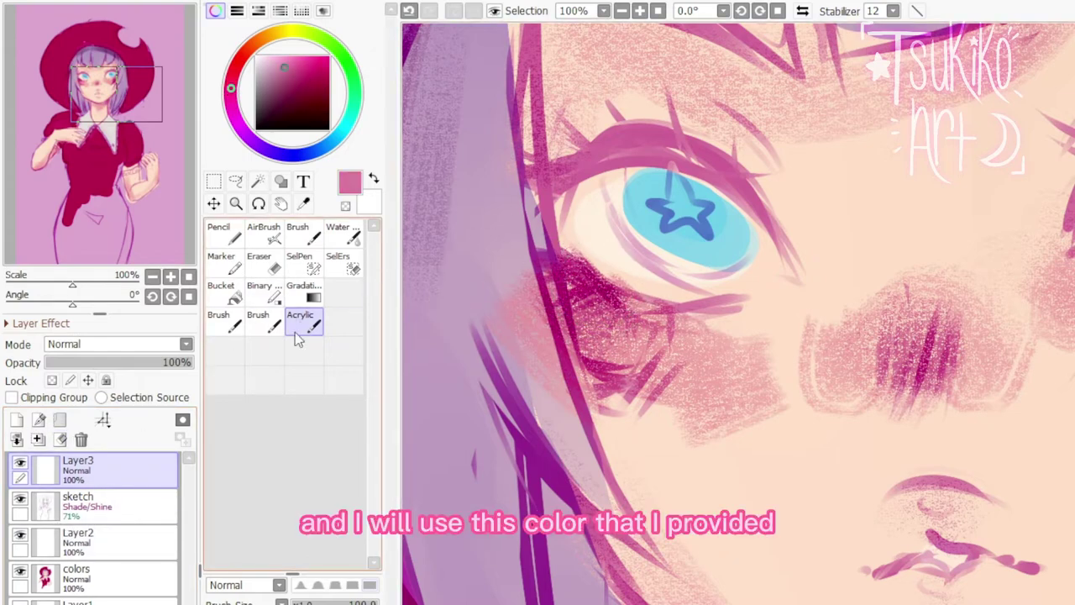
left_click(601, 280, "alt")
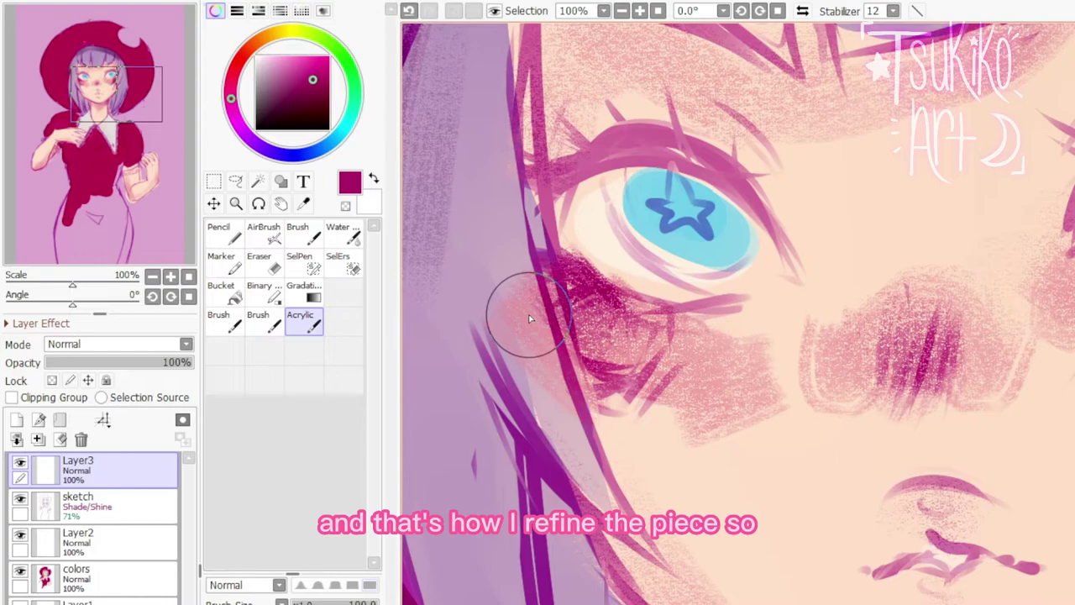
Zoom to 150% on the eye and resample the dark magenta tones in the shadow at its outer corner.
left_click(170, 277)
left_click(170, 277)
left_click_drag(71, 82, 100, 81)
left_click_drag(81, 195, 108, 206)
left_click(153, 277)
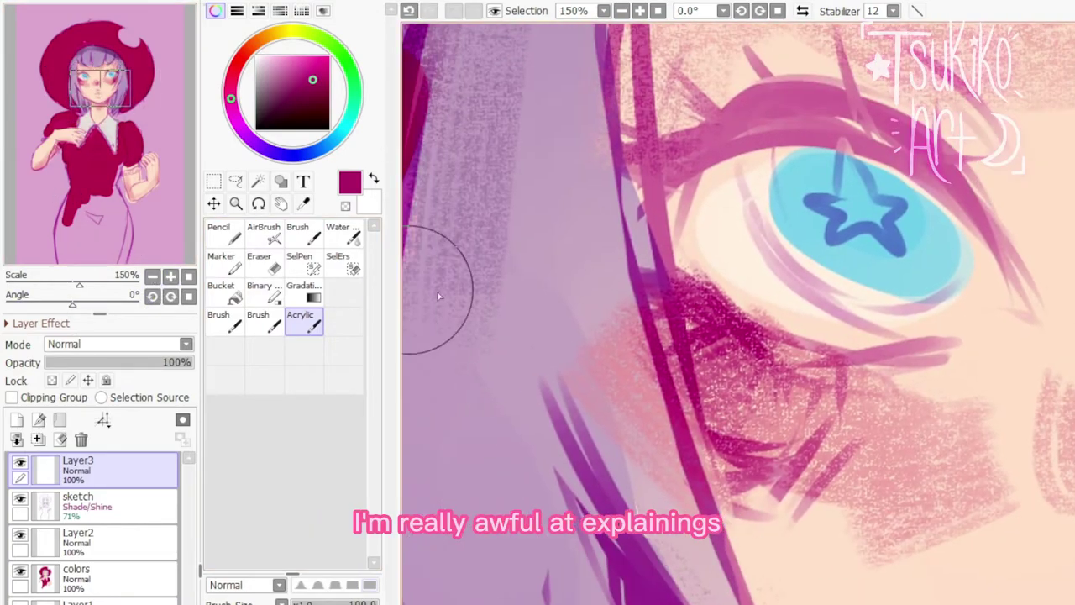
right_click(738, 298)
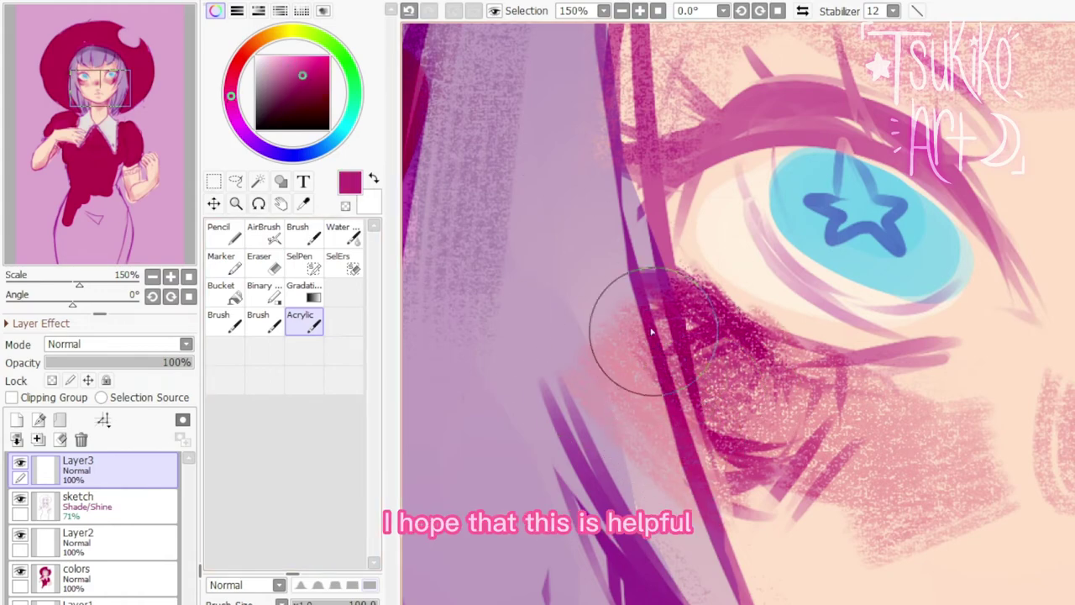
left_click(725, 307, "alt")
mouse_move(94, 176)
left_mouse_down()
mouse_move(111, 199)
mouse_move(95, 178)
left_mouse_up()
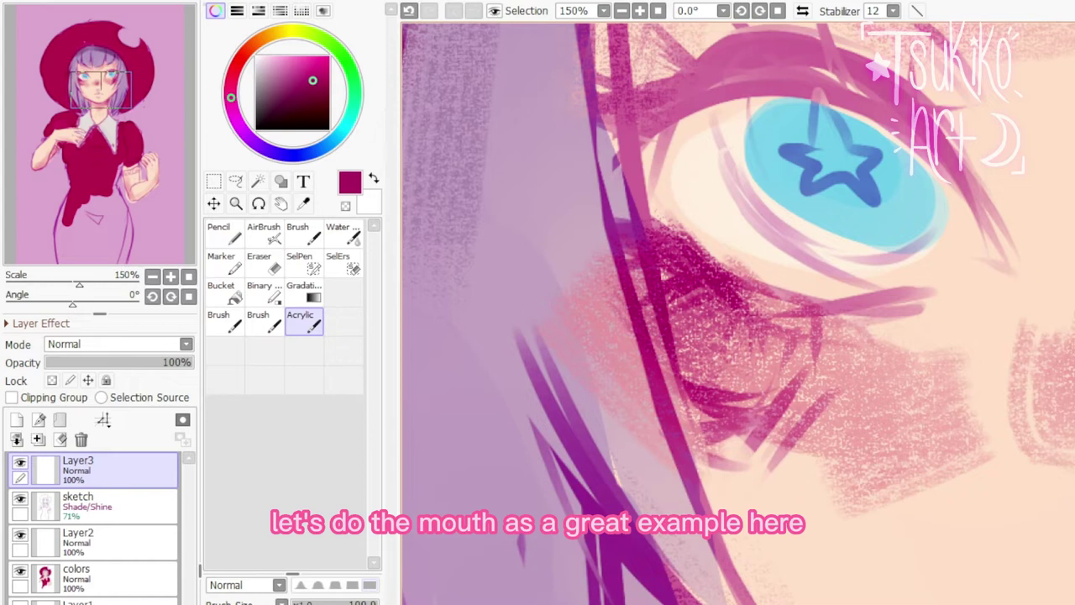
Pick the pink from the cheek blush and fill in both lips with the Acrylic brush at size 55.
right_click(747, 329)
left_click(224, 322)
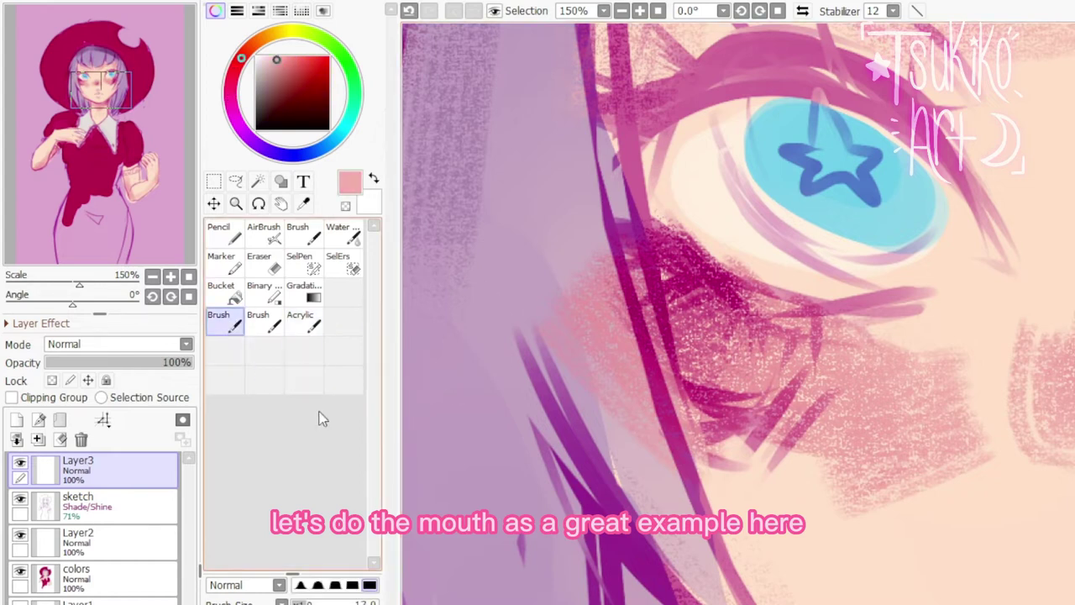
left_click(299, 249)
left_click(307, 330)
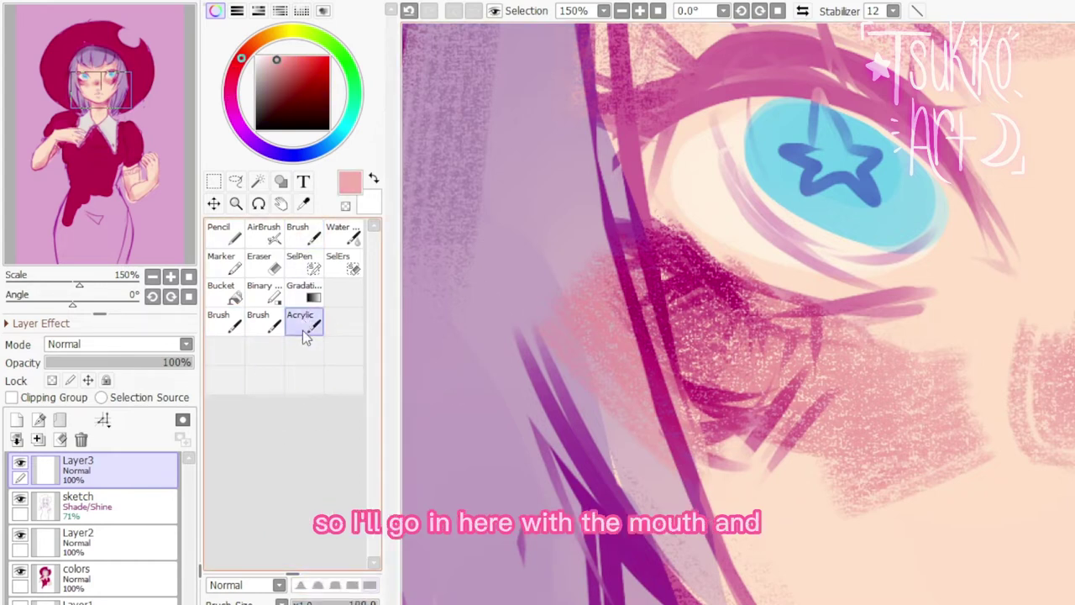
left_click_drag(339, 603, 341, 603)
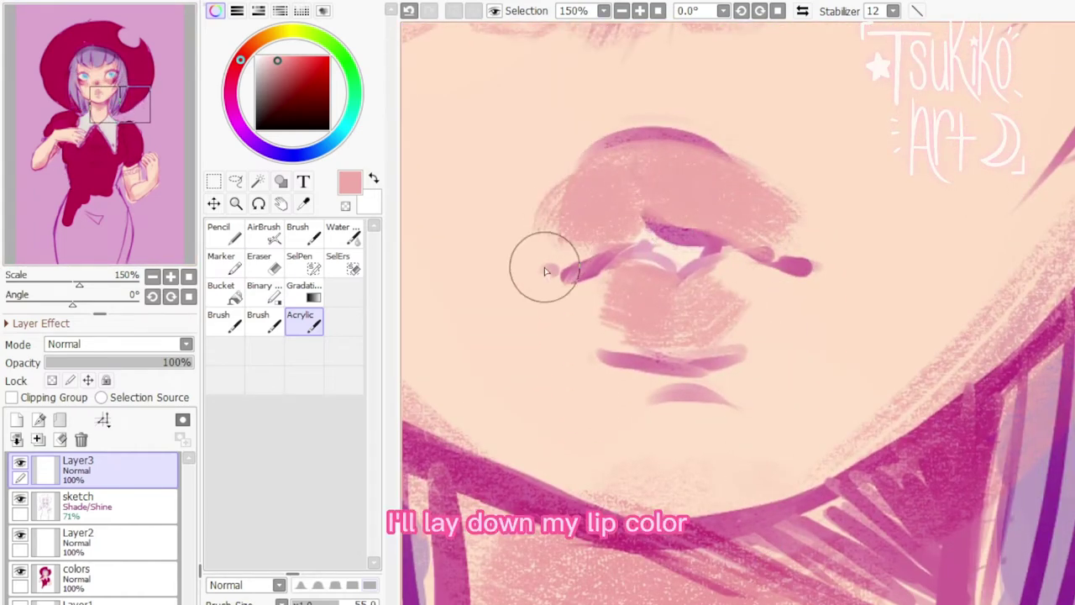
Sample the purple tones from the mouth line and the hair beside the jaw for the lip shadows.
right_click(672, 234)
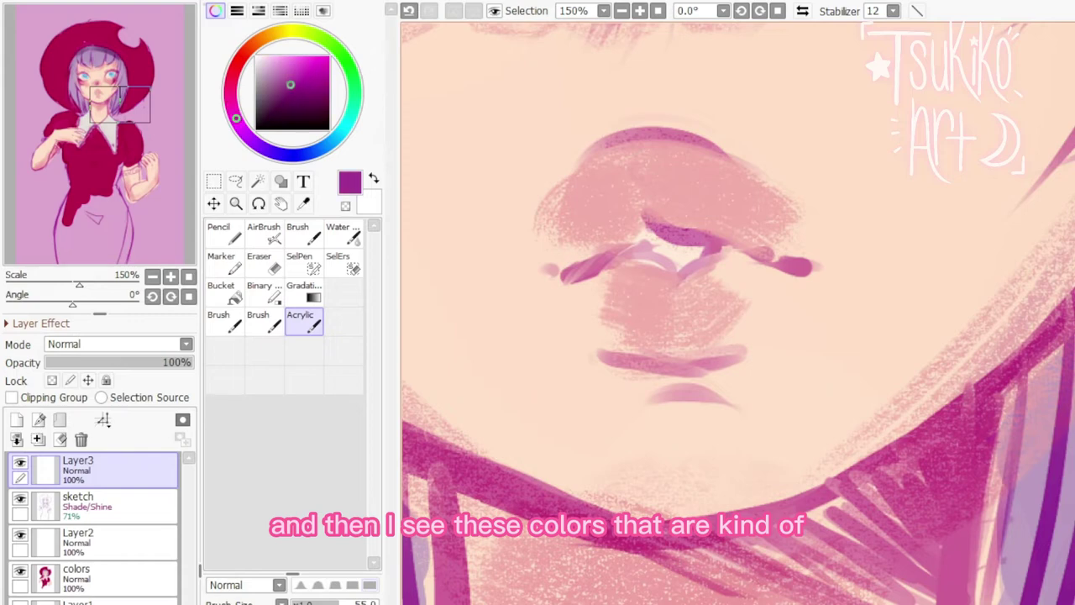
right_click(676, 235)
right_click(693, 238)
mouse_move(1038, 196)
left_mouse_down()
mouse_move(914, 222)
mouse_move(838, 271)
left_mouse_up()
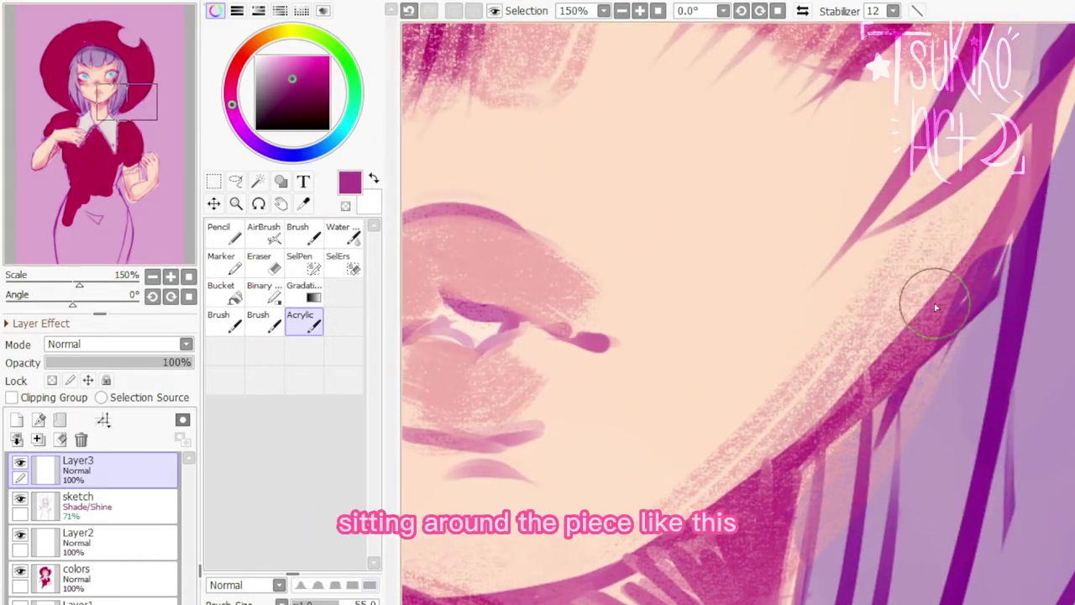
right_click(973, 270)
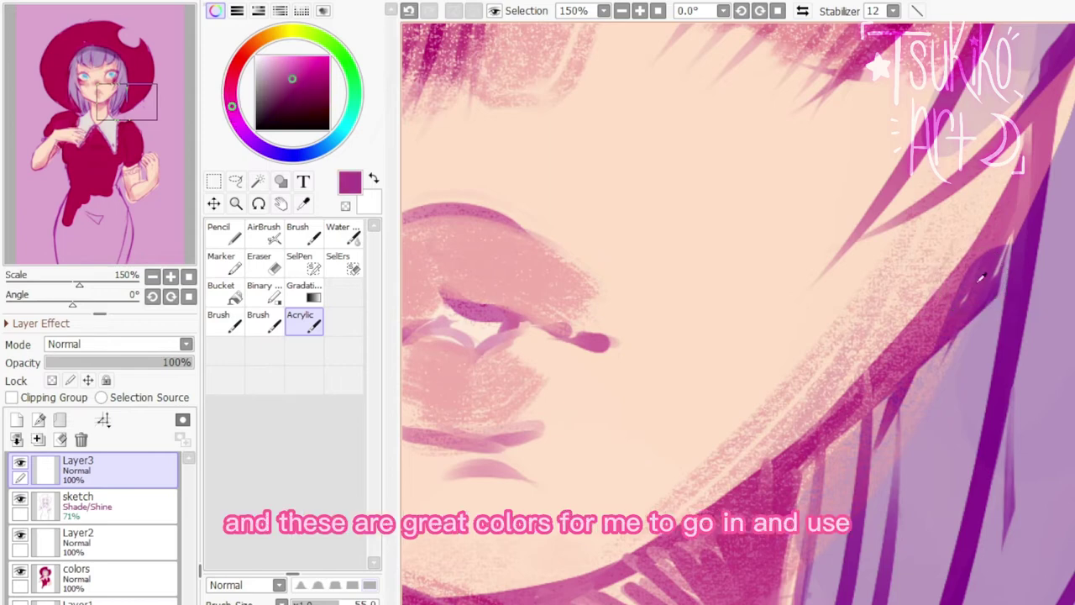
left_click(108, 152)
left_click_drag(108, 151, 98, 151)
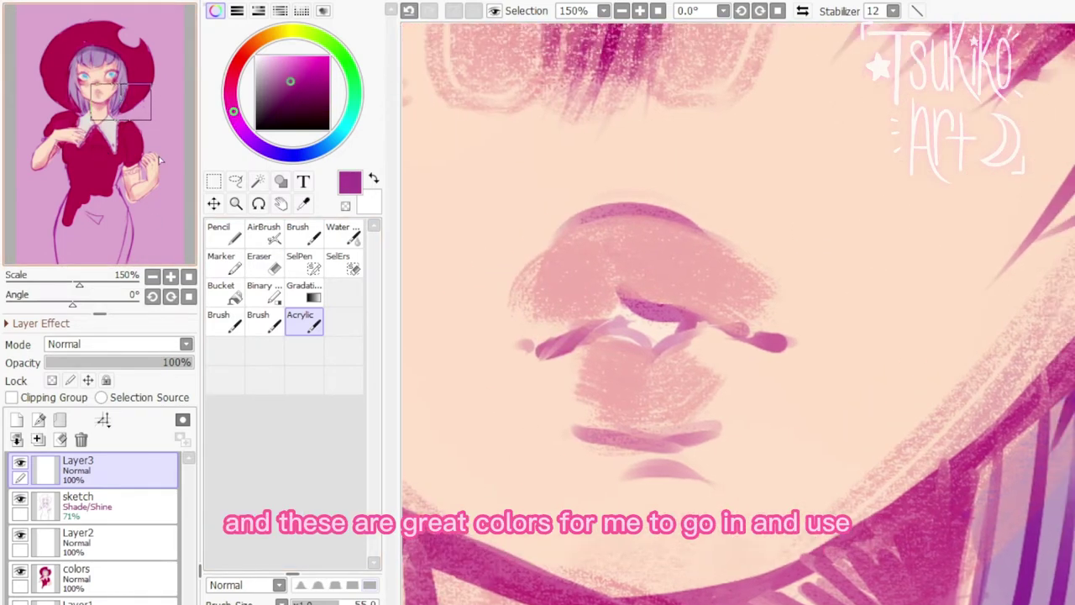
Paint the purple parting line, both mouth corners and the lower lip's bottom edge with the size 17 brush.
left_click(220, 320)
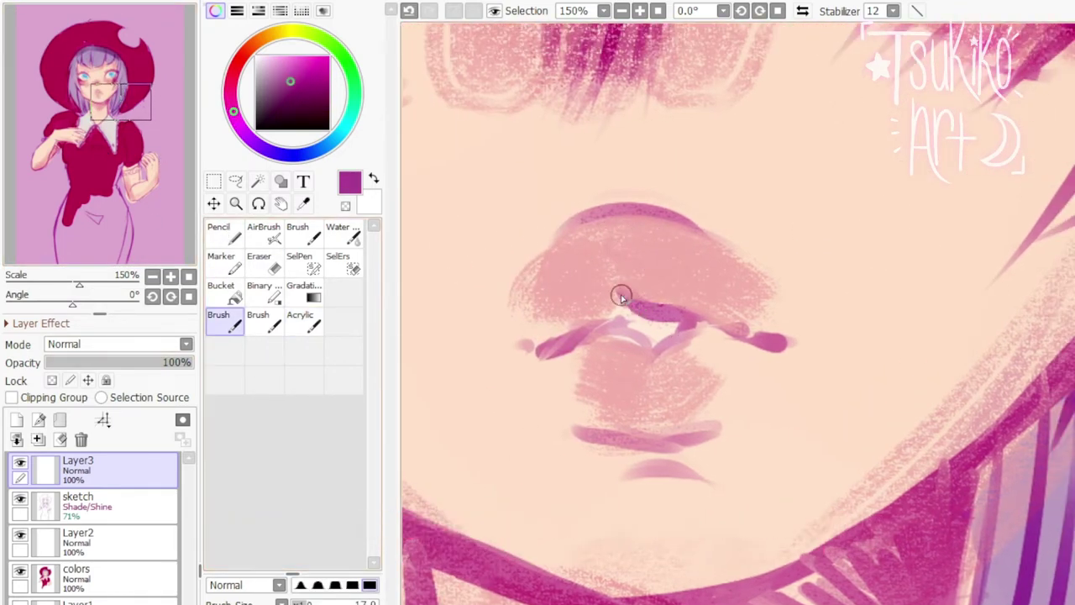
left_click_drag(619, 294, 704, 318)
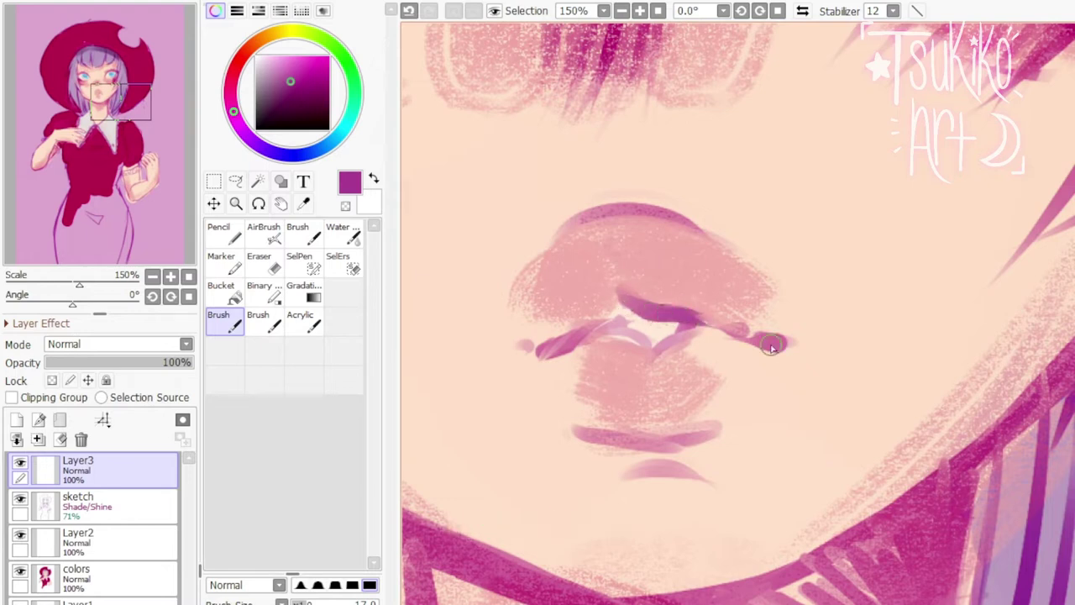
left_click_drag(777, 340, 763, 339)
left_click_drag(547, 346, 532, 345)
left_click_drag(663, 432, 588, 434)
Pick the lip pink, refine the upper edge of the dark mouth line, and sample the blended tone there.
left_click(672, 290, "alt")
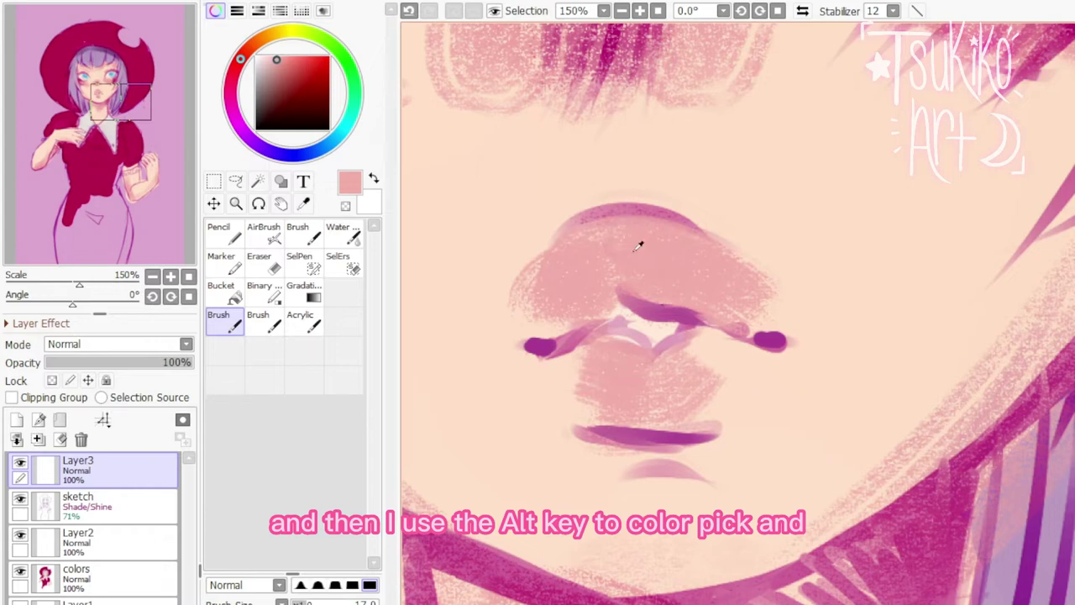
mouse_move(699, 303)
left_mouse_down()
mouse_move(611, 287)
mouse_move(653, 289)
left_mouse_up()
left_click(667, 310, "alt")
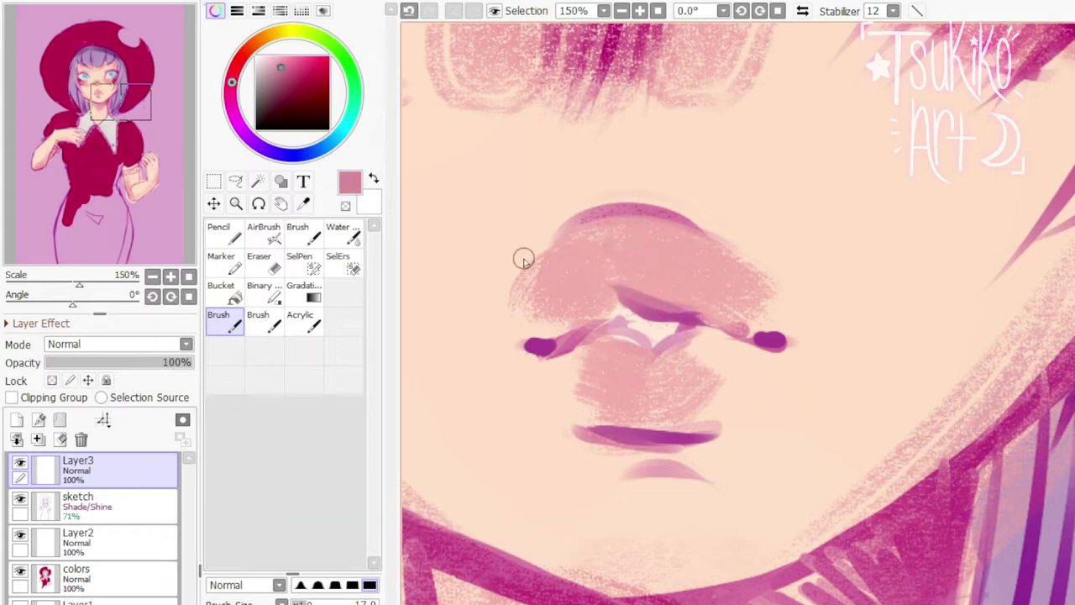
Blend the dark mouth line up into the upper lip with the Acrylic brush at size 16, sampling the in-between pink and mauve tones.
left_click(303, 324)
left_click(687, 307, "alt")
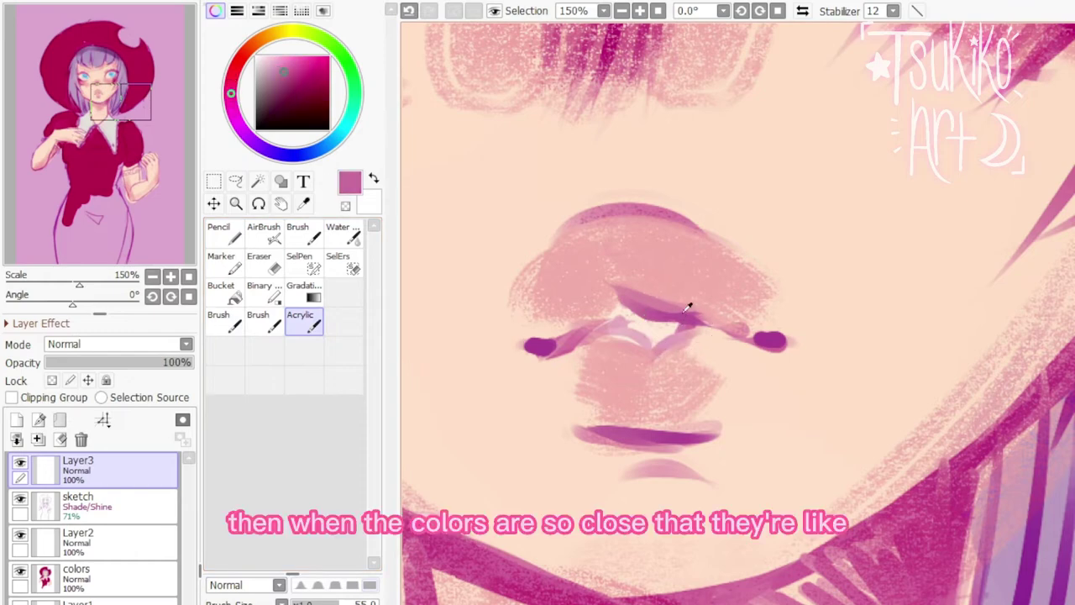
left_click_drag(130, 221, 116, 214)
right_click(887, 495)
mouse_move(893, 489)
left_mouse_down()
mouse_move(827, 479)
mouse_move(830, 443)
mouse_move(889, 500)
mouse_move(939, 514)
left_mouse_up()
left_click(305, 603)
left_click_drag(852, 471, 995, 516)
mouse_move(903, 488)
left_mouse_down()
mouse_move(1060, 519)
mouse_move(807, 416)
left_mouse_up()
right_click(1050, 520)
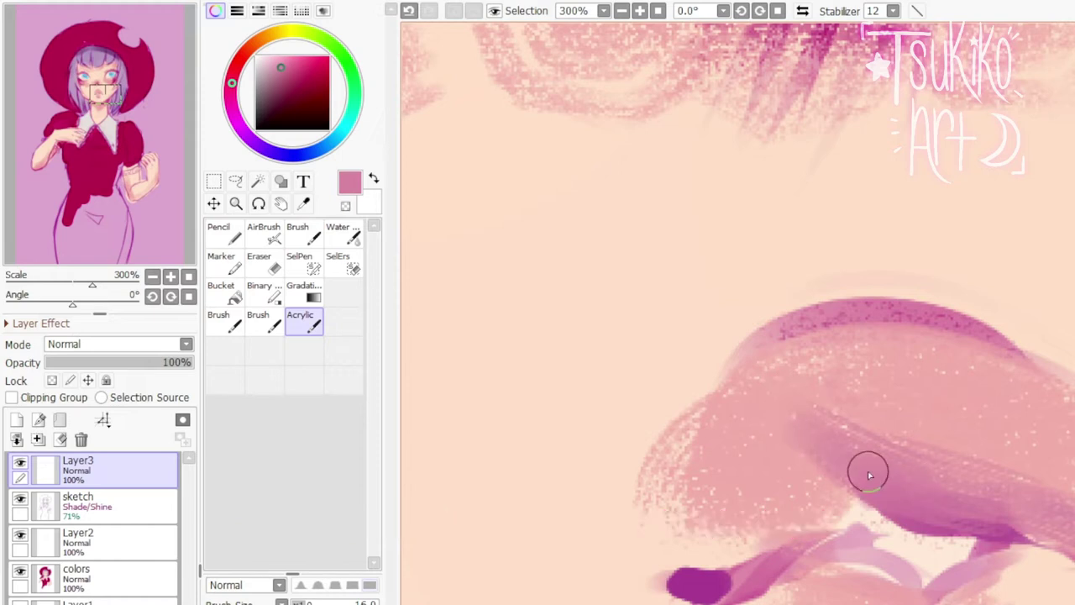
mouse_move(868, 471)
left_mouse_down()
mouse_move(842, 476)
mouse_move(835, 492)
mouse_move(814, 454)
mouse_move(755, 536)
mouse_move(724, 547)
left_mouse_up()
right_click(940, 434)
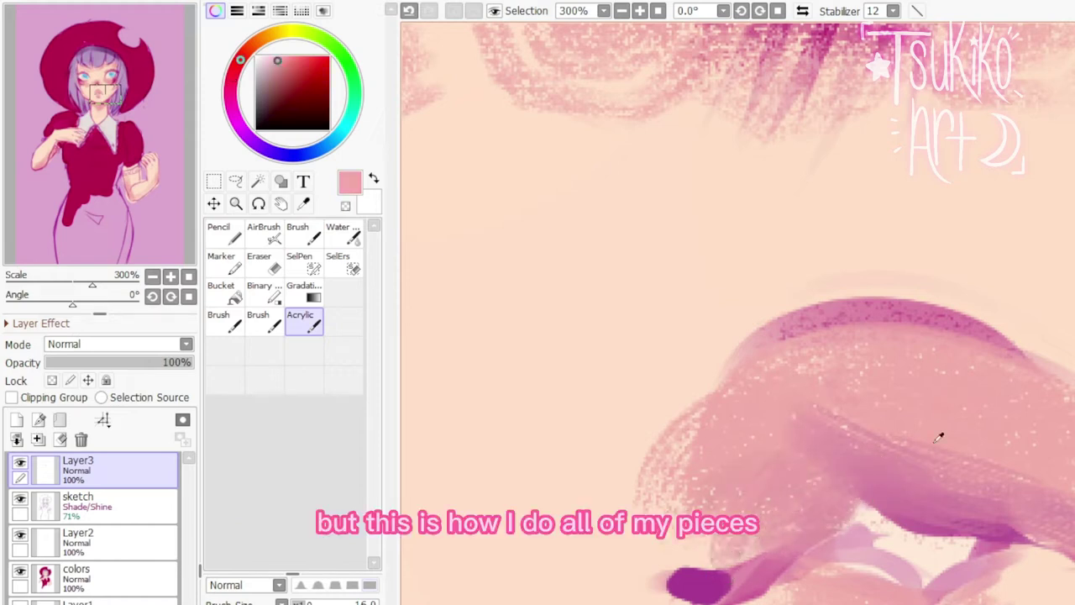
mouse_move(825, 405)
left_mouse_down()
mouse_move(849, 443)
mouse_move(957, 463)
left_mouse_up()
Sample the skin tone and paint over the purple line above the upper lip and the lip's rough outer edge.
left_click(1005, 302, "alt")
mouse_move(1005, 302)
left_mouse_down()
mouse_move(778, 299)
mouse_move(893, 292)
mouse_move(741, 336)
mouse_move(988, 315)
mouse_move(1019, 335)
mouse_move(993, 319)
left_mouse_up()
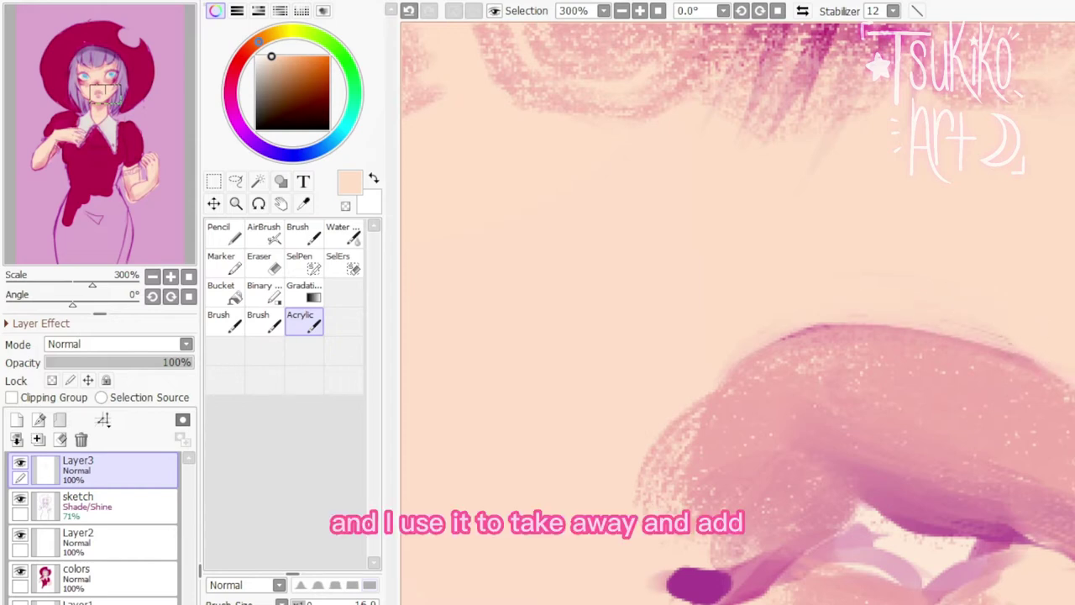
left_click_drag(642, 384, 626, 469)
left_click_drag(647, 420, 635, 470)
Shade around the mouth opening and the lower lip's upper edge with pink and magenta sampled from the lips.
right_click(894, 601)
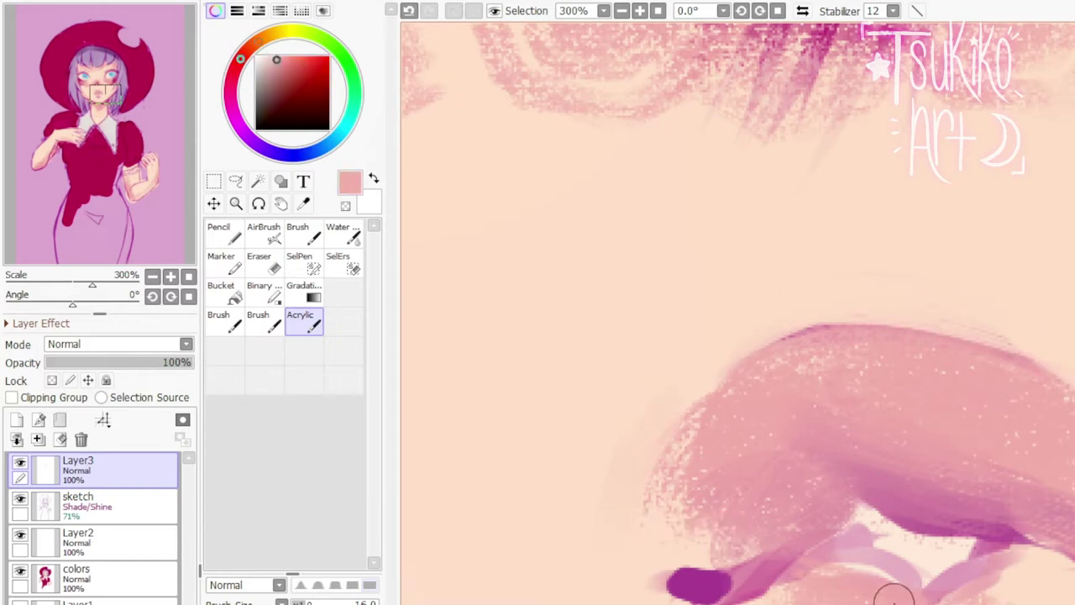
mouse_move(894, 597)
left_mouse_down()
mouse_move(867, 589)
mouse_move(903, 597)
mouse_move(1009, 577)
mouse_move(985, 601)
mouse_move(933, 592)
mouse_move(930, 581)
mouse_move(996, 562)
mouse_move(899, 586)
mouse_move(936, 585)
mouse_move(849, 480)
mouse_move(922, 512)
mouse_move(995, 513)
mouse_move(1043, 534)
mouse_move(802, 508)
left_mouse_up()
right_click(991, 532)
Soften the shadow above the mouth opening with the Water brush, undoing the oversized stroke and reducing the brush size to 42.
left_click(344, 234)
right_click(881, 477)
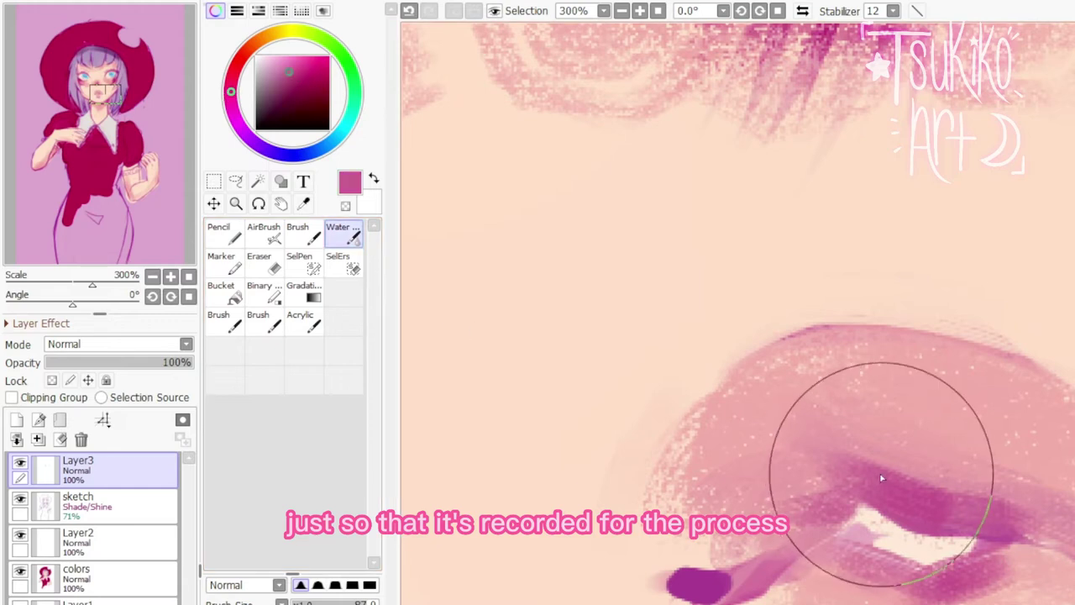
left_click_drag(870, 474, 999, 517)
left_click(409, 11)
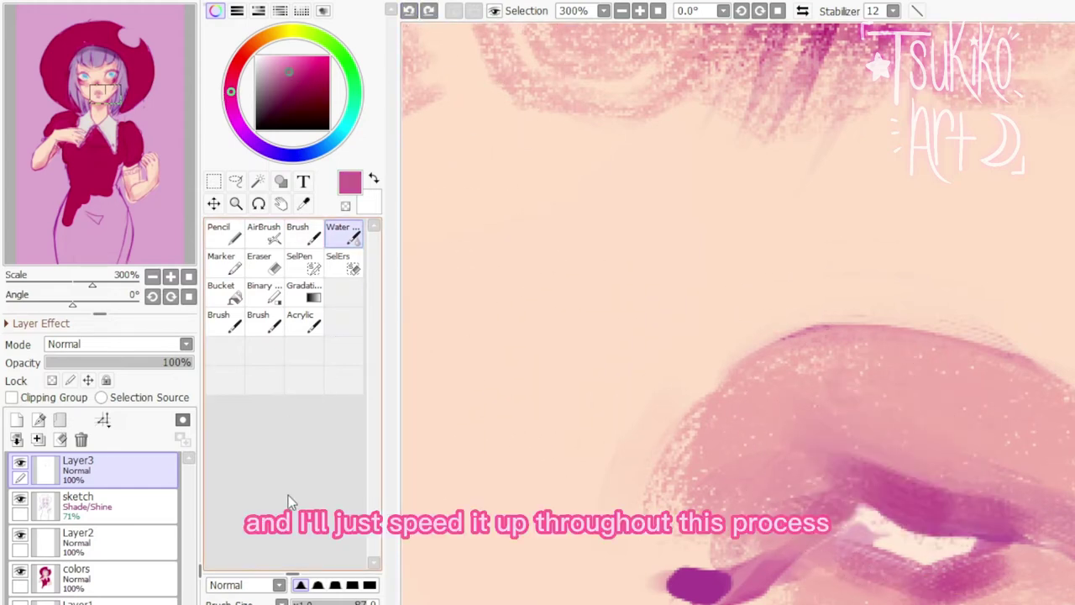
left_click(330, 603)
mouse_move(923, 503)
left_mouse_down()
mouse_move(873, 464)
mouse_move(960, 495)
mouse_move(868, 431)
left_mouse_up()
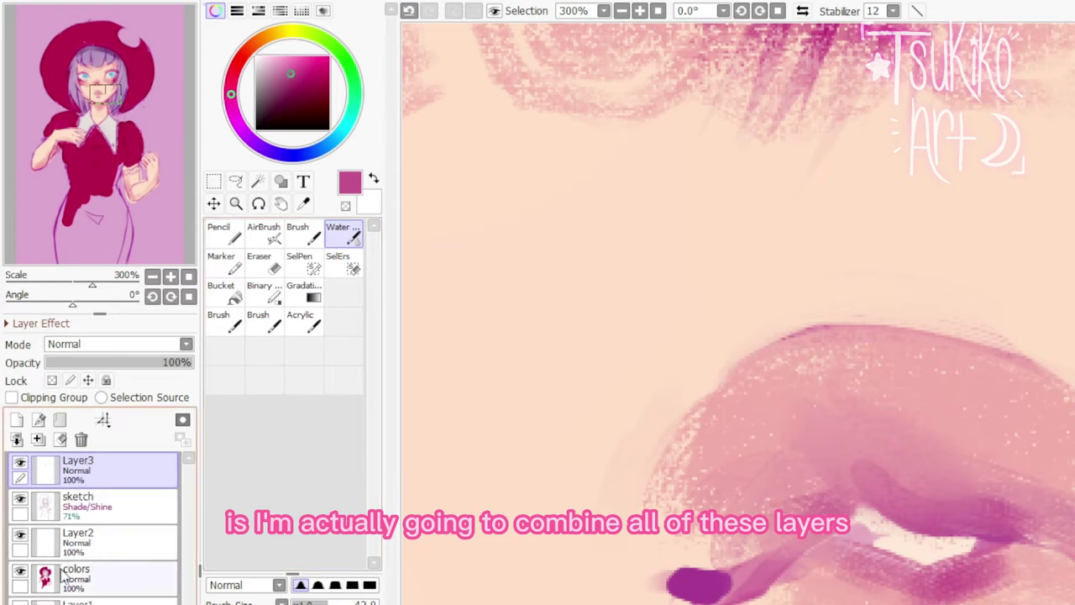
Merge Layer2 down into the colors layer and undo the mistaken merge of colors into Layer1.
left_click(67, 542)
left_click(16, 438)
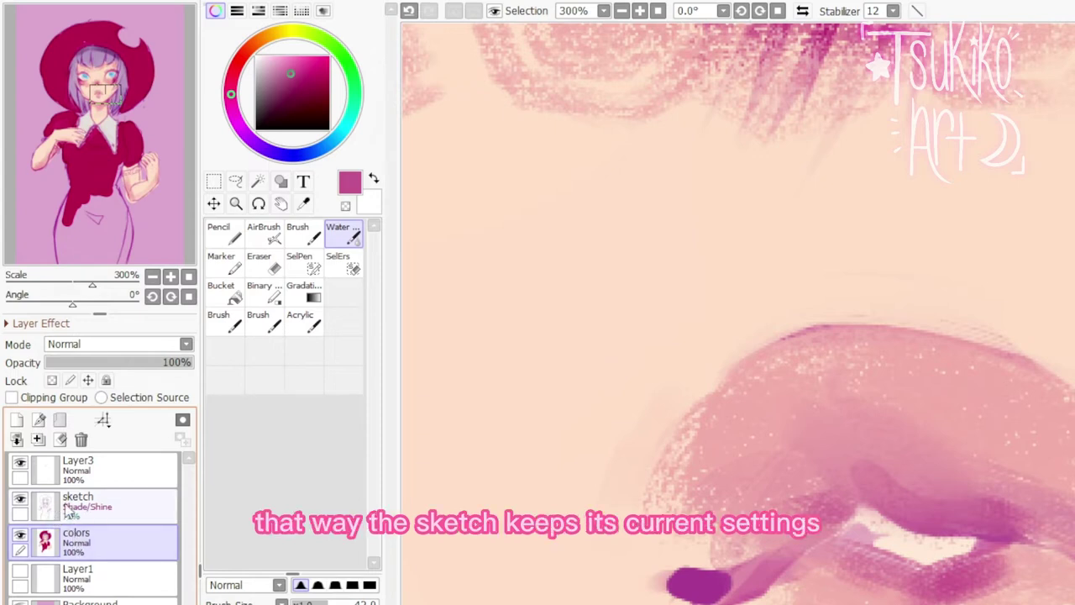
left_click(16, 440)
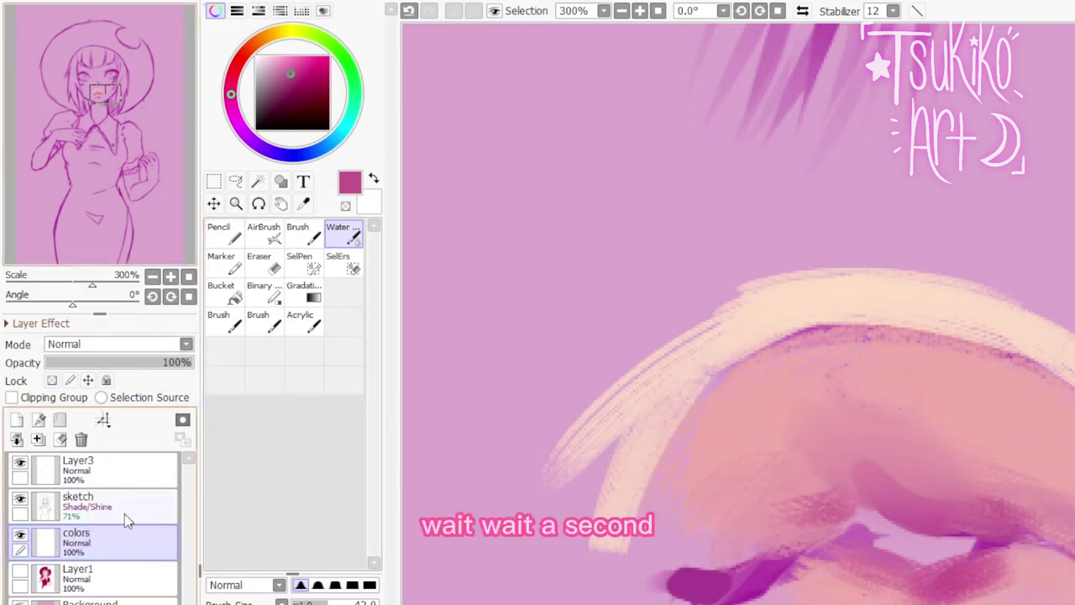
left_click(408, 10)
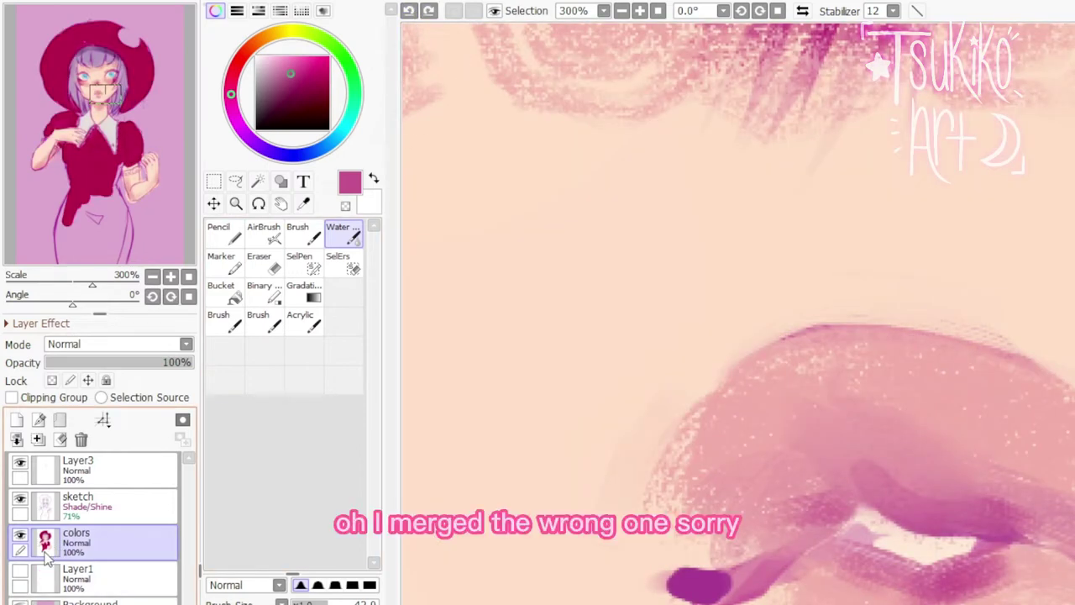
Merge the sketch layer down into the colors layer and make colors the active layer.
left_click(51, 504)
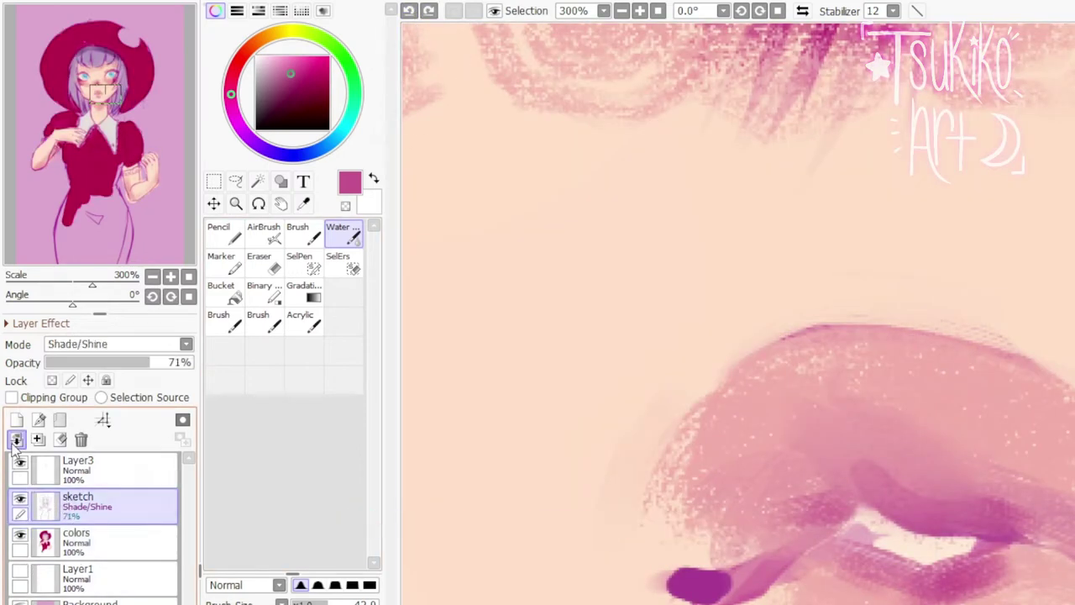
left_click(17, 439)
left_click(81, 439)
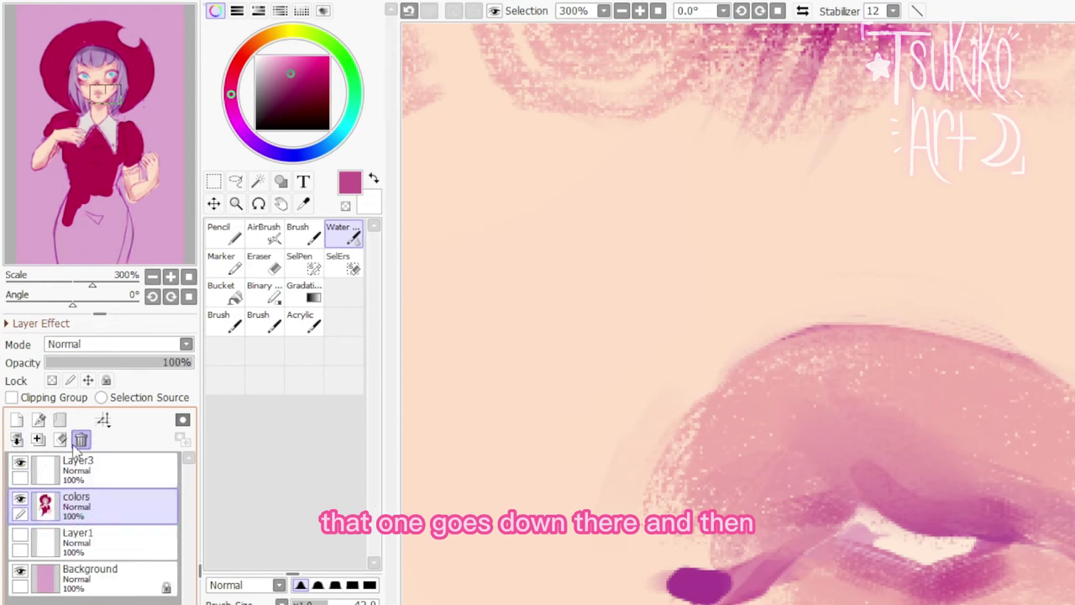
left_click(73, 476)
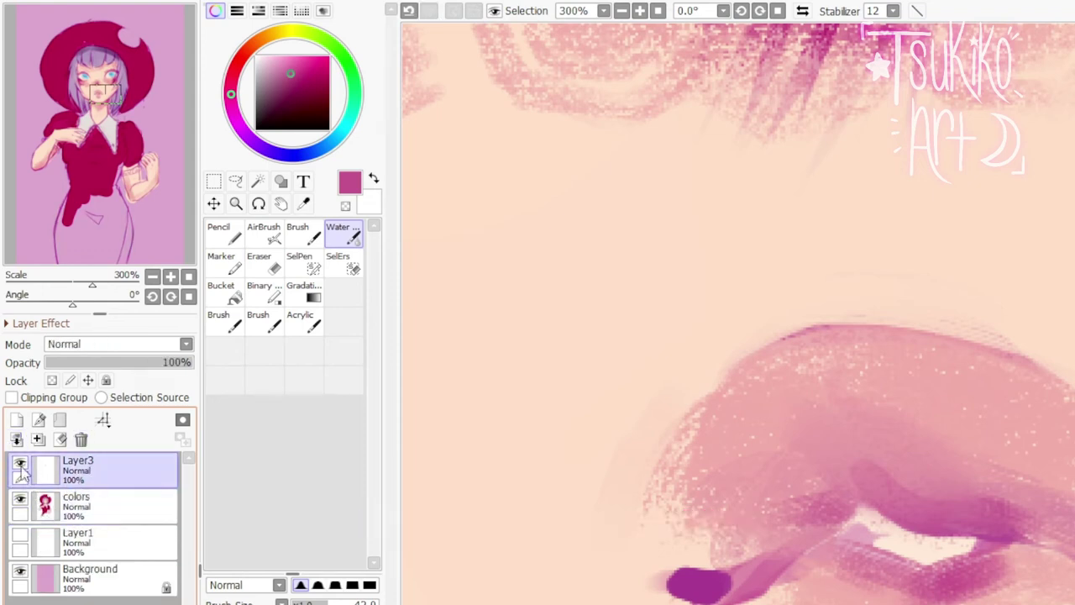
left_click(59, 502)
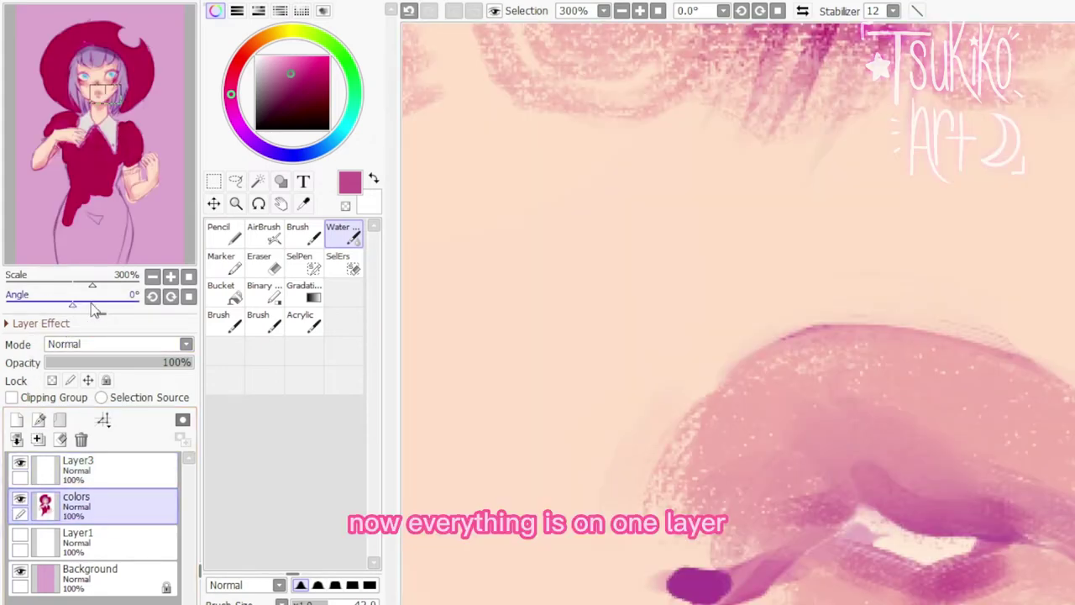
Sample the purple of the mouth corner and darken the parting line above the mouth opening with the Acrylic brush.
left_click(152, 278)
left_click(152, 278)
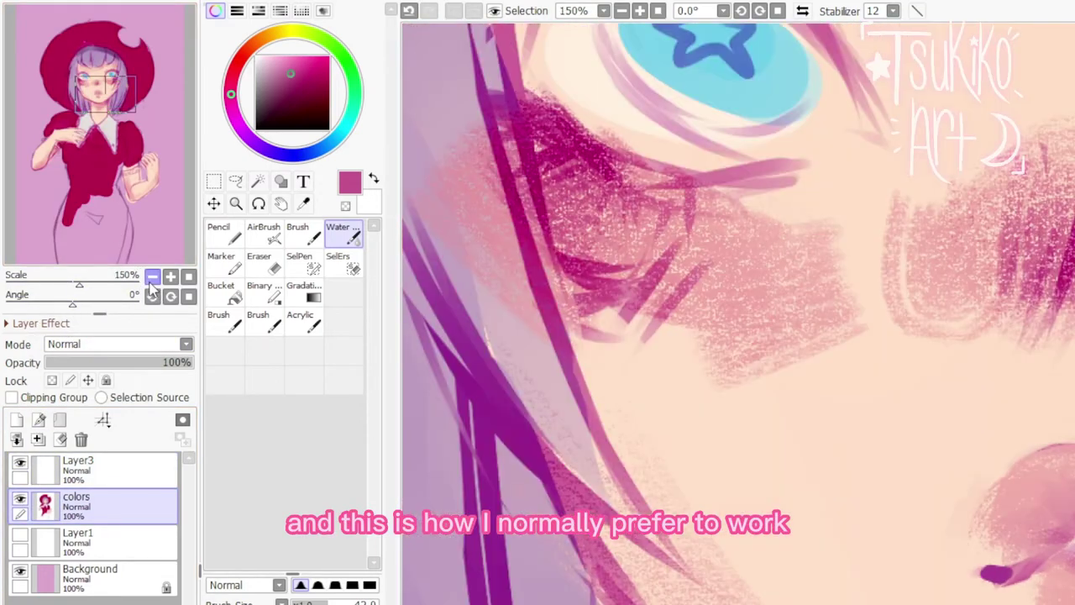
left_click_drag(84, 82, 117, 102)
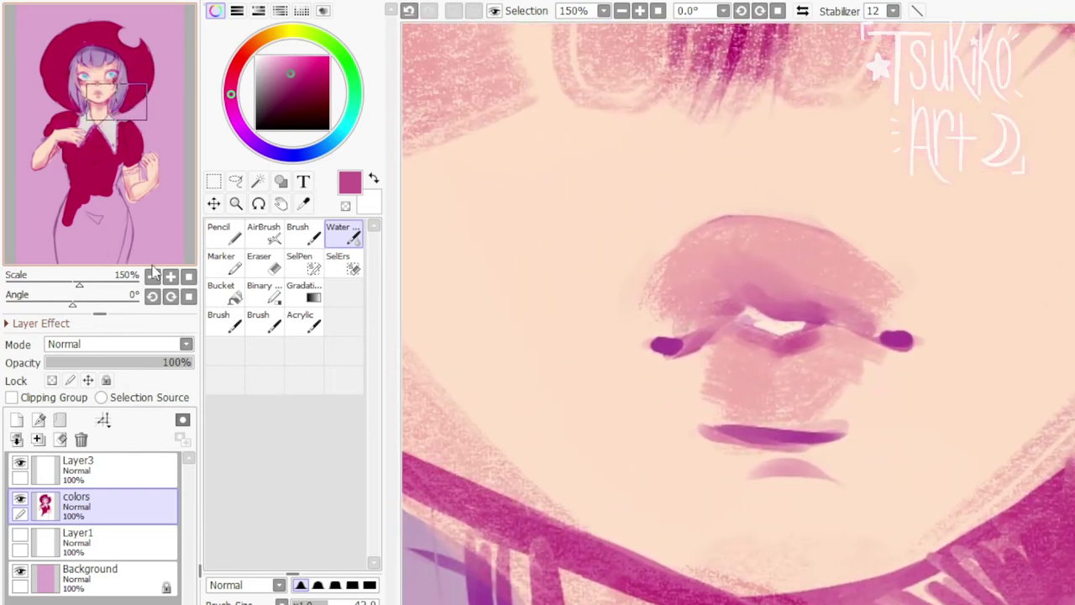
right_click(796, 293)
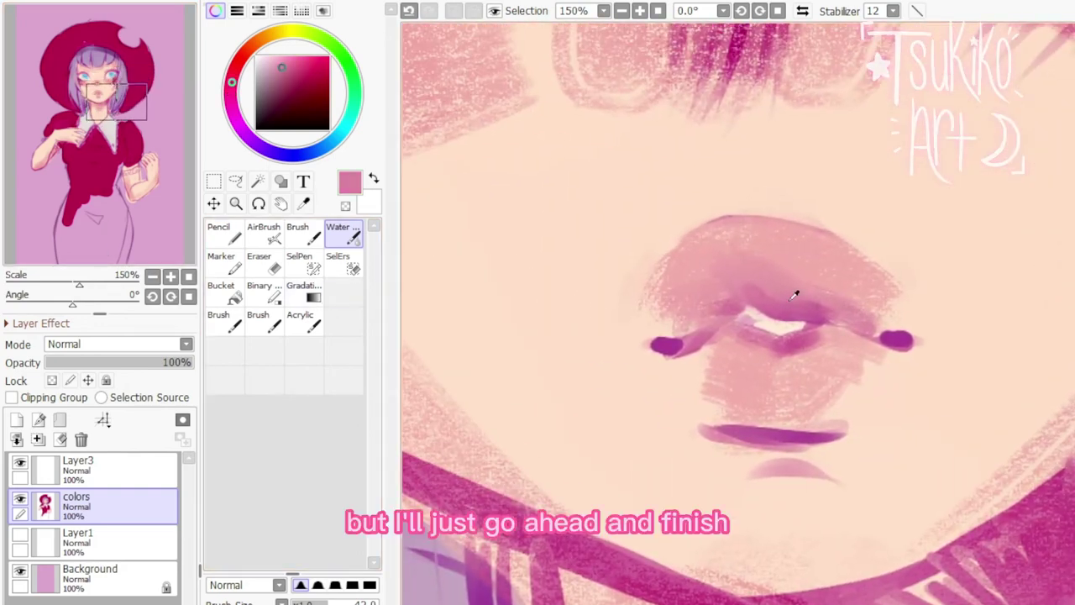
left_click(747, 69, "alt")
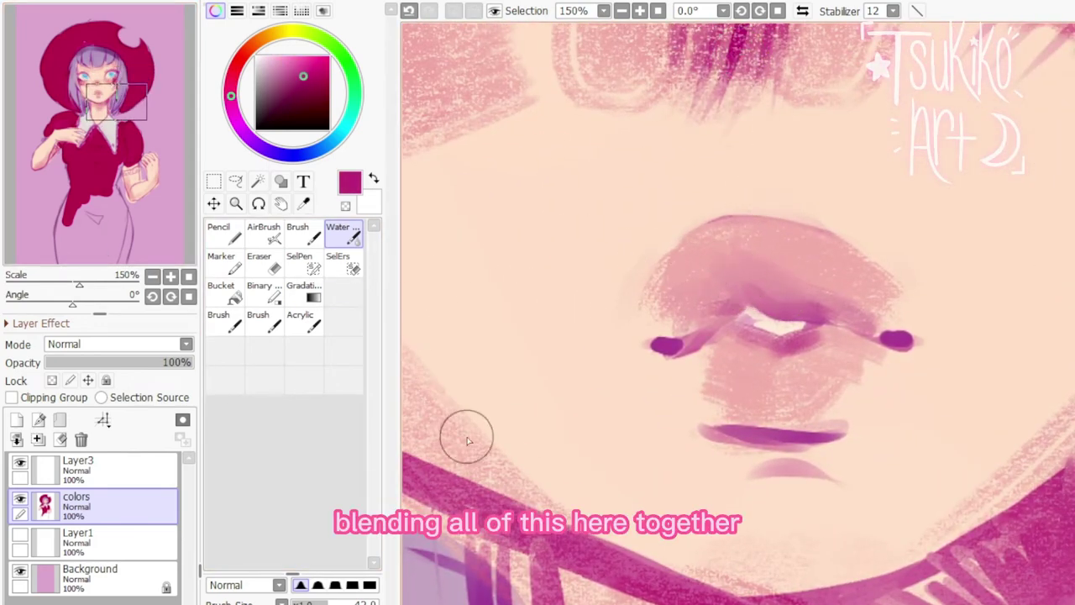
left_click(304, 320)
right_click(668, 345)
left_click_drag(749, 306, 818, 323)
Redraw the mouth line out to both corners with the size 17 brush and repaint the white mouth opening.
left_click(225, 321)
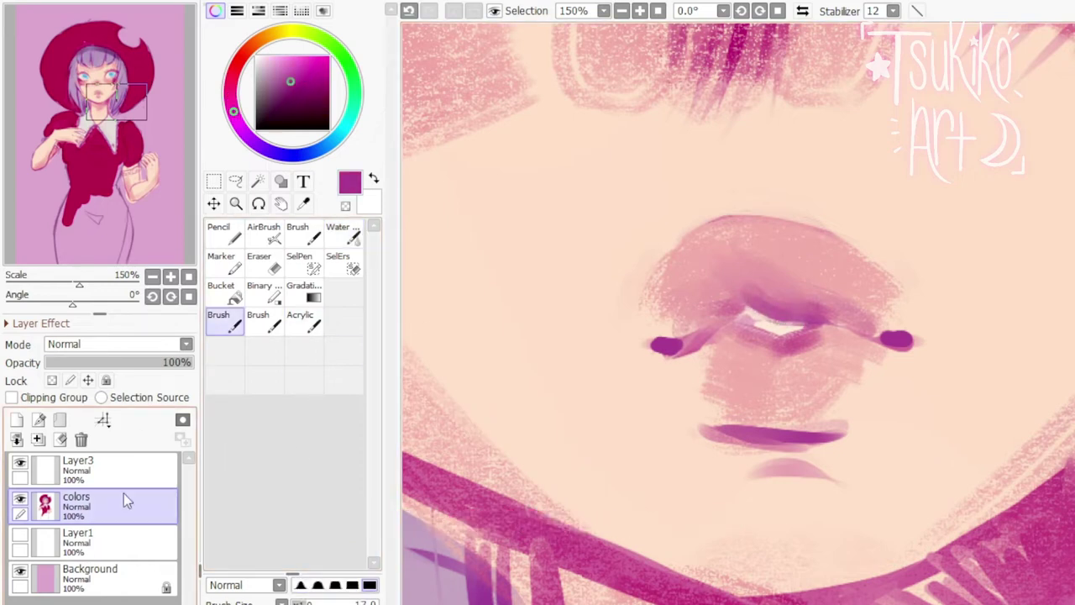
left_click_drag(721, 282, 897, 341)
left_click_drag(686, 338, 733, 311)
right_click(752, 319)
left_click_drag(741, 314, 789, 330)
Smooth the grainy texture of the upper and lower lips with the Water brush, using sampled lip tones.
right_click(793, 343)
left_click(344, 234)
right_click(865, 281)
mouse_move(898, 307)
left_mouse_down()
mouse_move(788, 283)
mouse_move(844, 285)
left_mouse_up()
mouse_move(739, 353)
left_mouse_down()
mouse_move(844, 364)
mouse_move(781, 415)
mouse_move(698, 418)
left_mouse_up()
right_click(887, 393)
Thin the line beneath the lower lip with sampled skin tone and add a pale Pencil highlight on the lower lip.
left_click(225, 320)
right_click(899, 423)
left_click(225, 234)
right_click(893, 458)
left_click_drag(782, 389, 819, 374)
Paint a white Pencil highlight along the upper lip's top edge and undo the extra white stroke in the mouth opening.
left_click(256, 56)
left_click_drag(710, 213, 813, 220)
left_click_drag(746, 324, 788, 331)
key("ctrl+z")
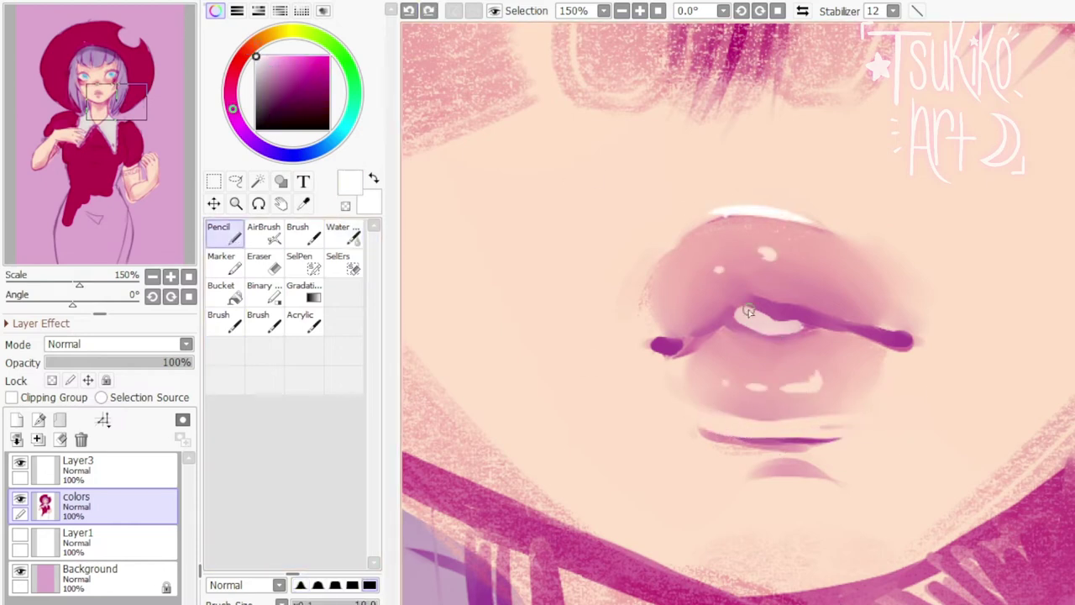
Soften the lower lip's edges with the Water brush and cover the light streak beneath it with skin tone.
right_click(840, 395)
left_click(343, 234)
mouse_move(845, 403)
left_mouse_down()
mouse_move(716, 407)
mouse_move(694, 361)
left_mouse_up()
left_click(225, 234)
right_click(840, 453)
left_click_drag(823, 434, 749, 432)
Darken the mouth-corner purple and reinforce the right corner and the parting line with the Pencil.
right_click(741, 287)
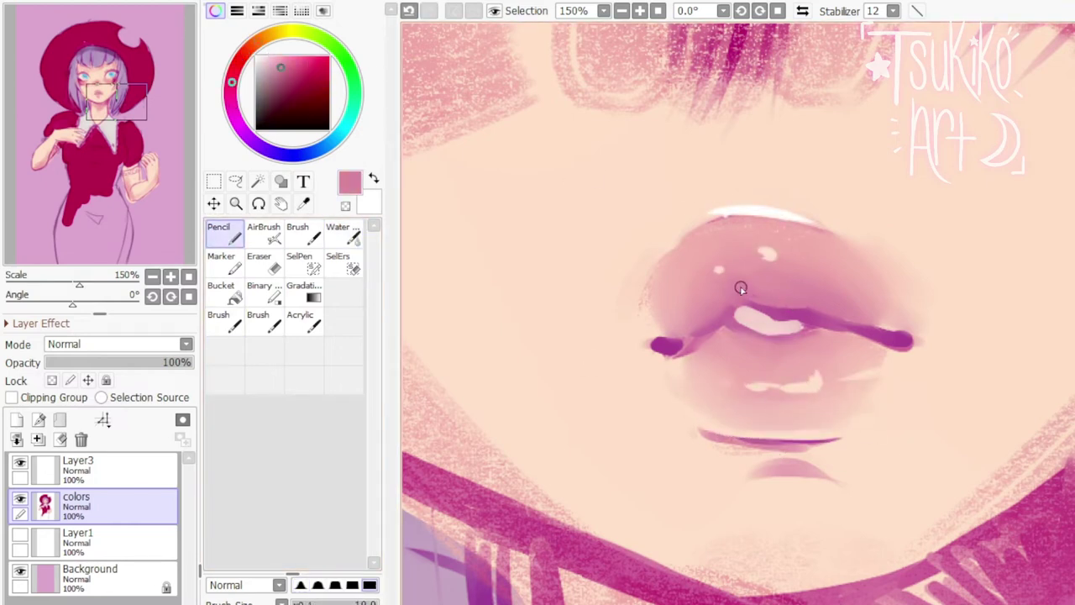
right_click(897, 341)
left_click(314, 99)
left_click_drag(892, 339, 907, 340)
mouse_move(739, 301)
left_mouse_down()
mouse_move(827, 322)
mouse_move(811, 326)
mouse_move(830, 335)
mouse_move(873, 339)
left_mouse_up()
right_click(869, 343)
Blend both ends of the mouth line into the lips with the Acrylic brush and switch to the Water brush.
left_click(304, 320)
right_click(756, 338)
left_click_drag(727, 331, 690, 348)
mouse_move(883, 339)
left_mouse_down()
mouse_move(724, 297)
mouse_move(826, 304)
left_mouse_up()
right_click(831, 322)
left_click(341, 240)
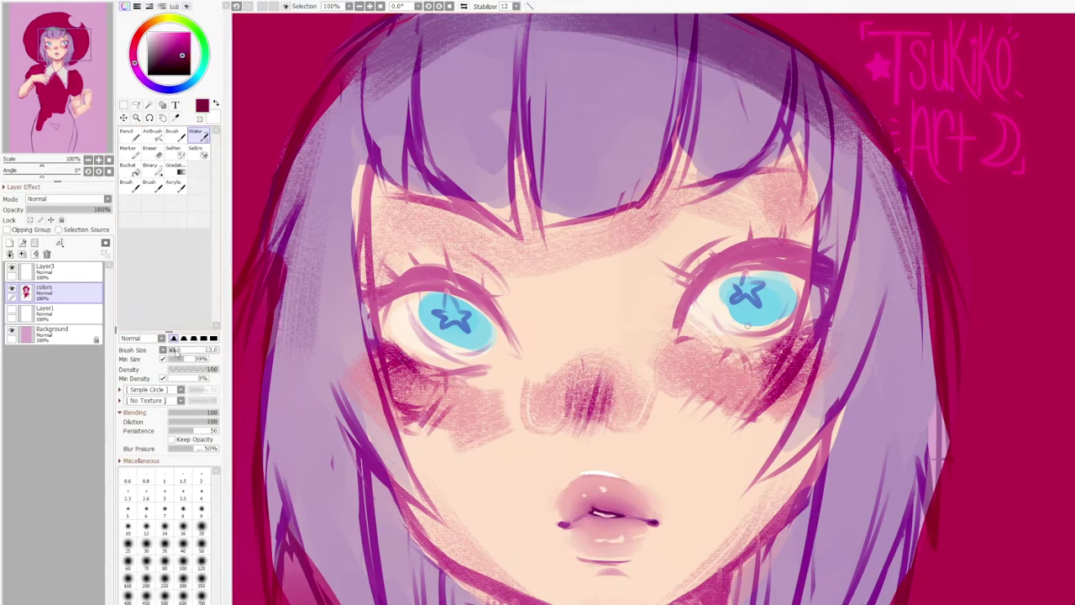
Draw a dark purple jawline with the size 17 brush and clean the skin along its inside with sampled skin tone at size 51.
left_click(129, 185)
left_click(88, 160)
left_click(68, 61)
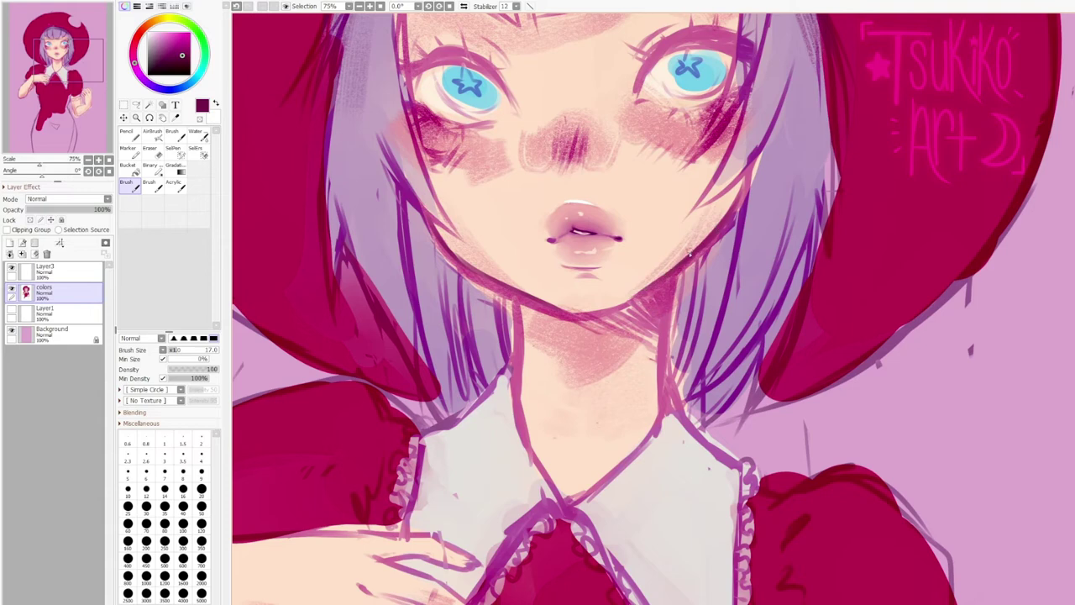
left_click(691, 220, "alt")
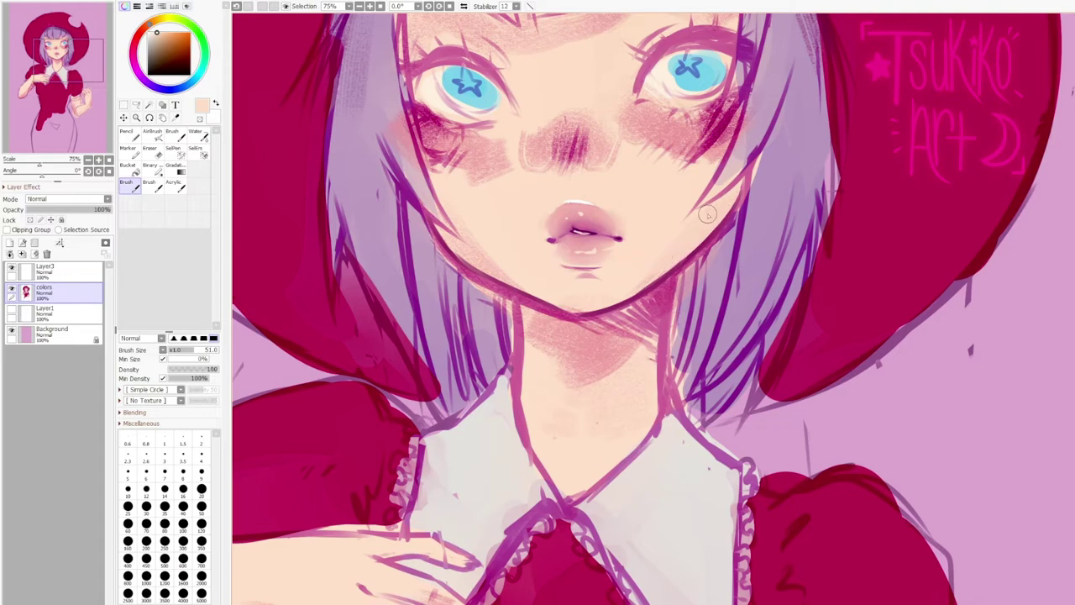
left_click_drag(459, 227, 521, 283)
Try a small dark purple mark beneath the nose with the Pencil and undo it.
left_click(552, 241, "alt")
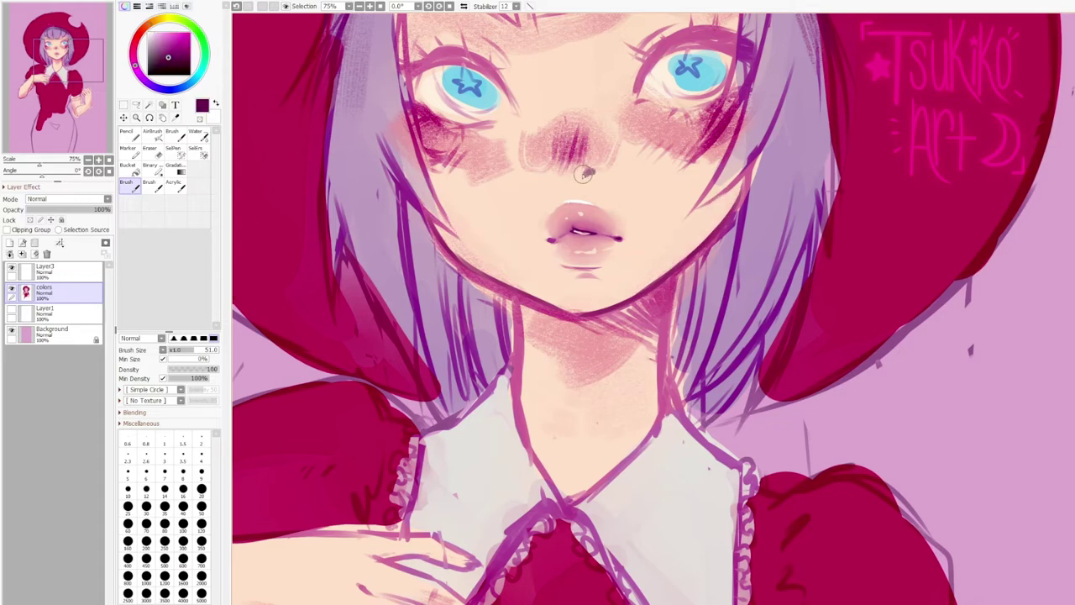
left_click(129, 135)
left_click_drag(570, 171, 591, 171)
left_click(585, 163, "alt")
left_click(237, 7)
left_click(237, 6)
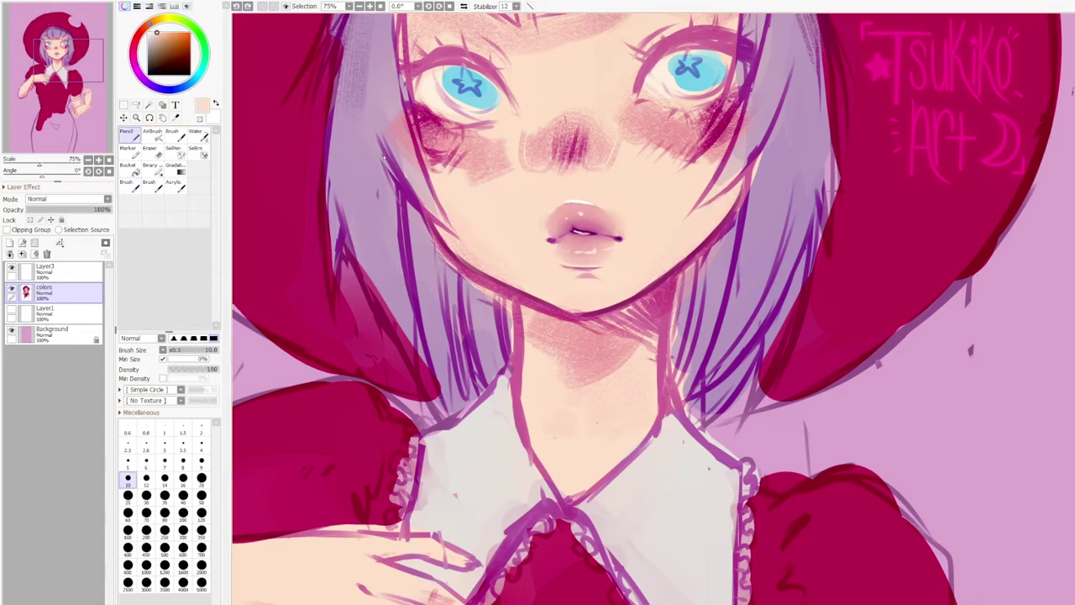
Round out the nose shading and add pink along the nose bridge with the Acrylic brush at size 64, using sampled tones.
left_click(175, 185)
left_click(540, 183, "alt")
left_click(568, 136, "alt")
left_click_drag(565, 124, 582, 143)
left_click(623, 53, "alt")
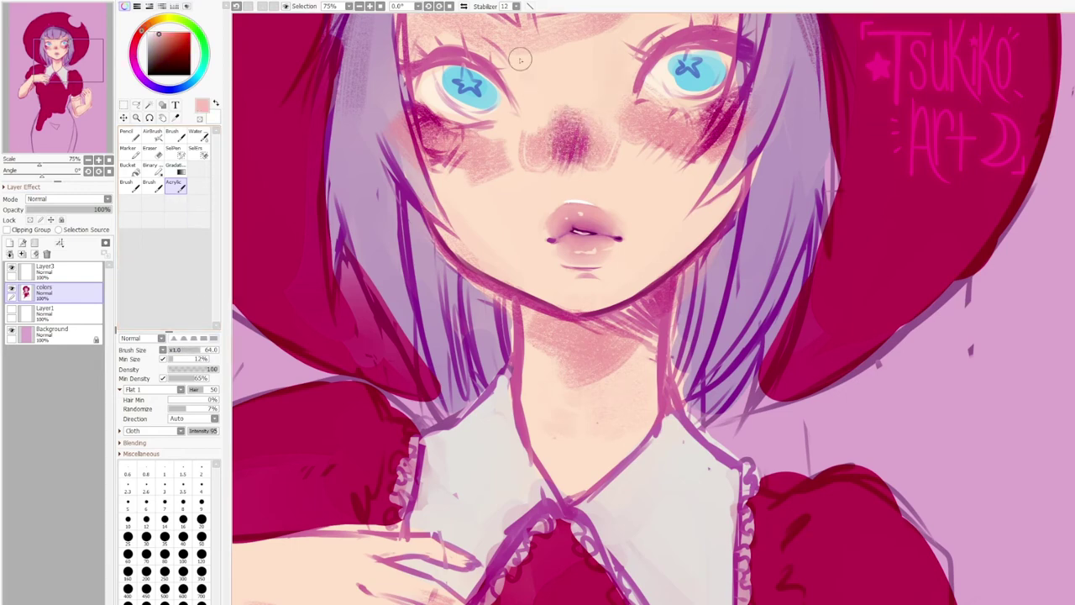
mouse_move(627, 60)
left_mouse_down()
mouse_move(533, 161)
mouse_move(561, 141)
left_mouse_up()
Smooth the cheek and jaw on the left side of the face with tones sampled from the blush and skin.
left_click(533, 161, "alt")
left_click_drag(403, 168, 363, 138)
left_click(445, 138, "alt")
mouse_move(519, 152)
left_mouse_down()
mouse_move(467, 221)
mouse_move(491, 177)
mouse_move(470, 240)
left_mouse_up()
left_click(478, 244, "alt")
mouse_move(484, 231)
left_mouse_down()
mouse_move(466, 249)
mouse_move(485, 268)
left_mouse_up()
Sample the hair lavender and paint over the sketch lines in the strands beside both eyes.
left_click(661, 105, "alt")
left_click_drag(656, 94, 653, 190)
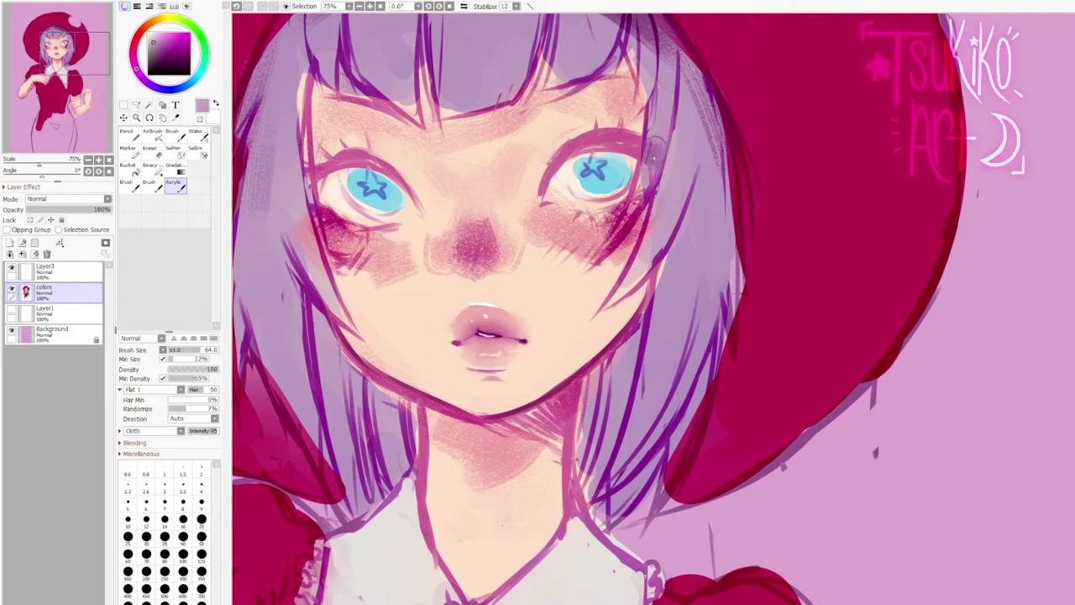
left_click_drag(653, 134, 620, 239)
left_click_drag(304, 181, 326, 298)
Sample the lower hair's purple and fill the hair on both sides of the jaw and neck over the sketch lines.
left_click(315, 377, "alt")
mouse_move(331, 370)
left_mouse_down()
mouse_move(355, 477)
mouse_move(336, 481)
left_mouse_up()
mouse_move(338, 336)
left_mouse_down()
mouse_move(398, 405)
mouse_move(398, 485)
left_mouse_up()
left_click_drag(601, 363, 593, 479)
left_click_drag(407, 418, 406, 467)
Sample the pinkish purple under the chin and deepen the cast shadow across the upper neck.
left_click(443, 410, "alt")
left_click_drag(444, 409, 529, 437)
left_click_drag(561, 399, 436, 457)
left_click_drag(436, 416, 491, 479)
Sample the skin tone and paint away the sketched outline and stray shading on both sides of the nose.
left_click(371, 349, "alt")
left_click_drag(437, 235, 433, 271)
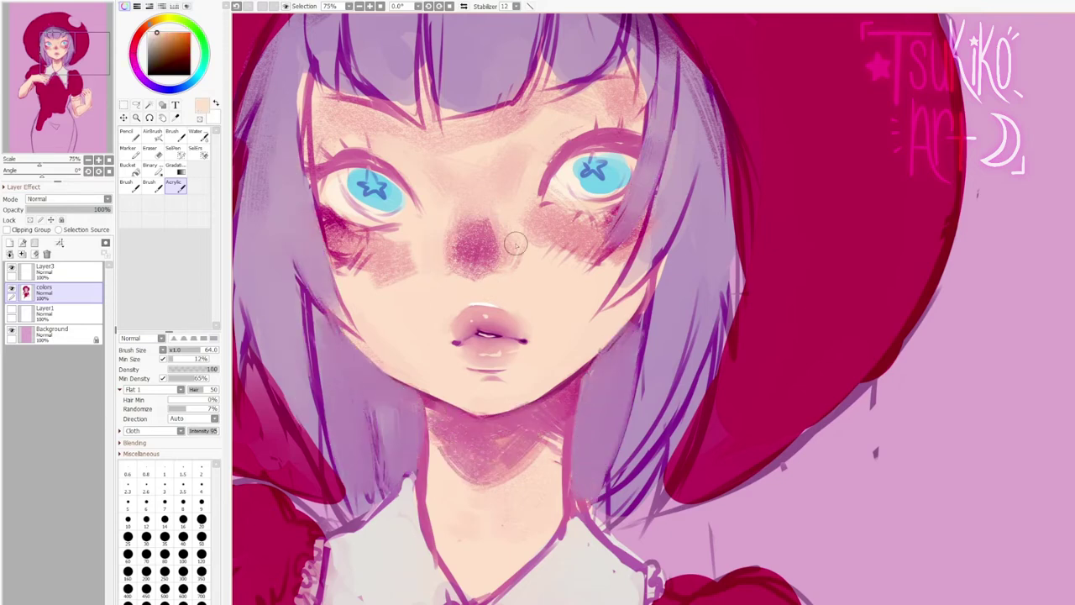
left_click_drag(513, 243, 509, 264)
left_click_drag(514, 160, 514, 195)
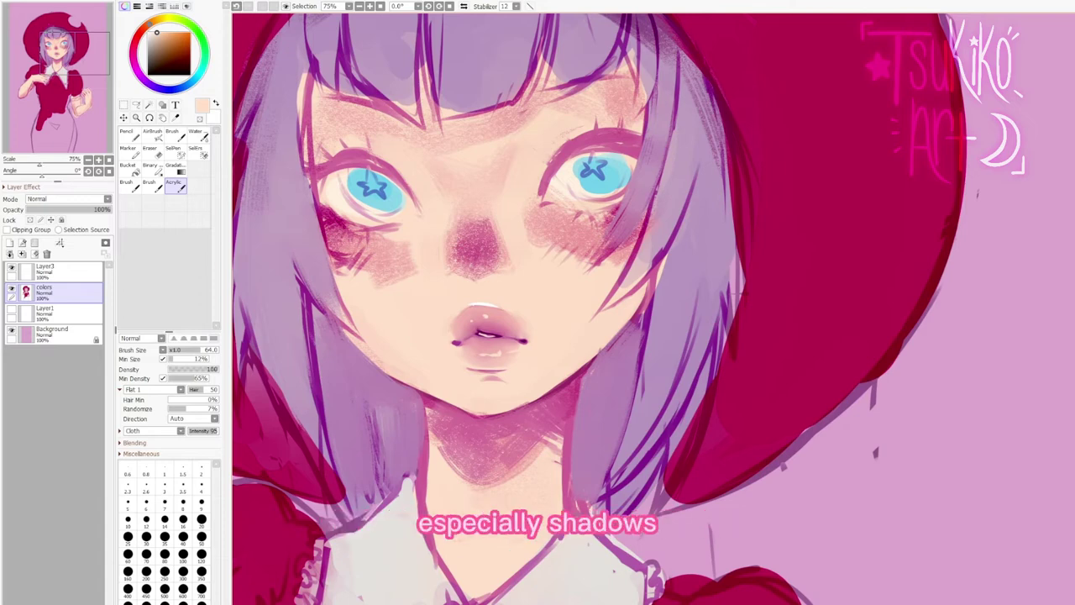
Soften the right cheek's blush with its sampled pink and shade the outer right hair with purple sampled from the bangs.
left_click(552, 235, "alt")
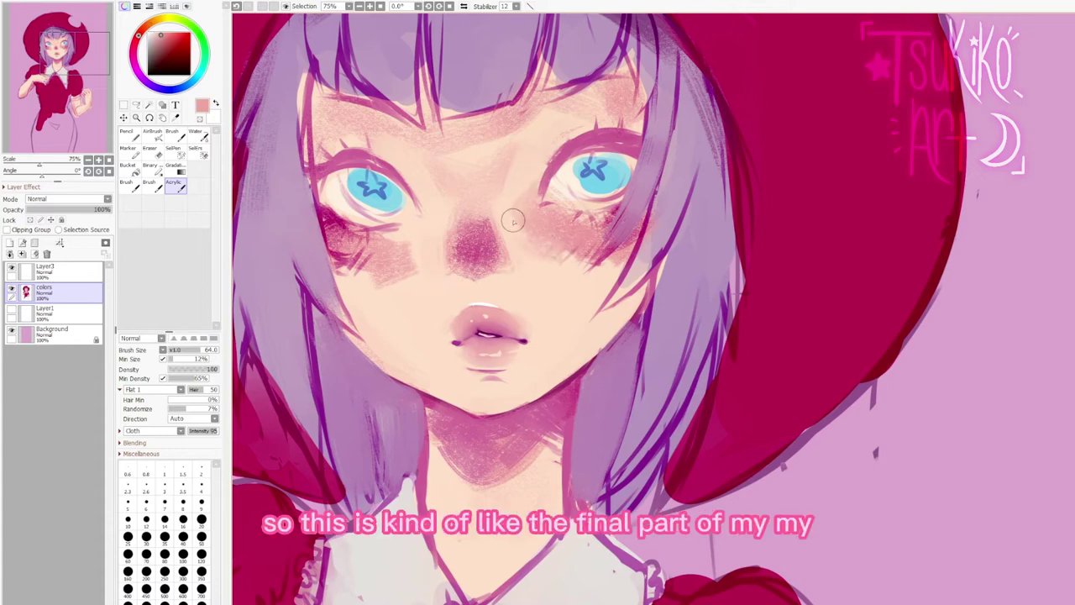
left_click(652, 41, "alt")
mouse_move(650, 40)
left_mouse_down()
mouse_move(656, 102)
mouse_move(655, 48)
left_mouse_up()
mouse_move(683, 130)
left_mouse_down()
mouse_move(720, 173)
mouse_move(725, 235)
mouse_move(701, 401)
left_mouse_up()
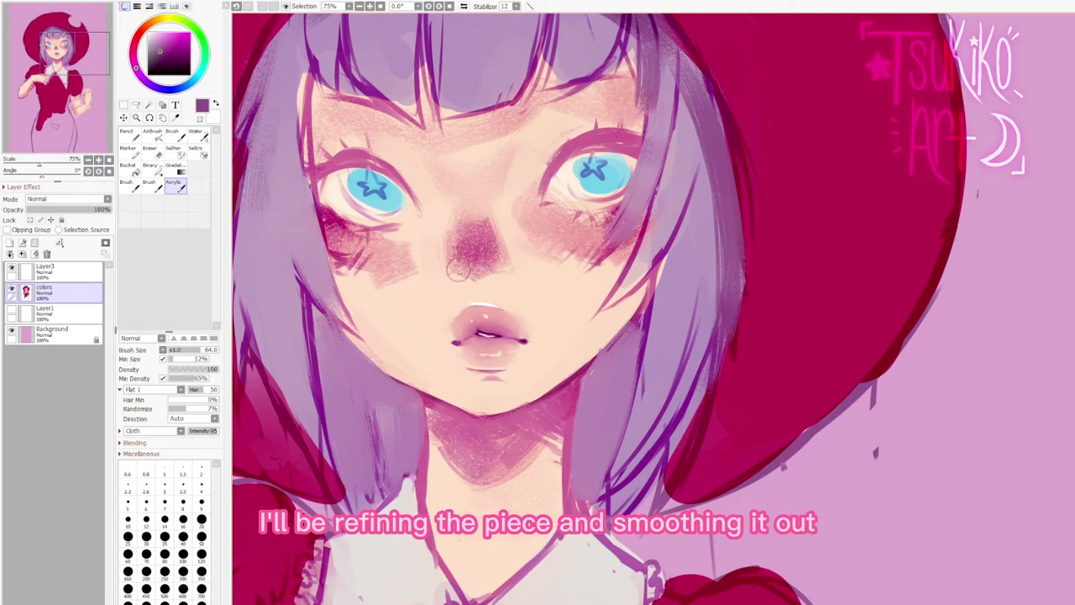
Sample the skin tone and repaint the underside of the nose to shape its shading.
left_click(466, 186, "alt")
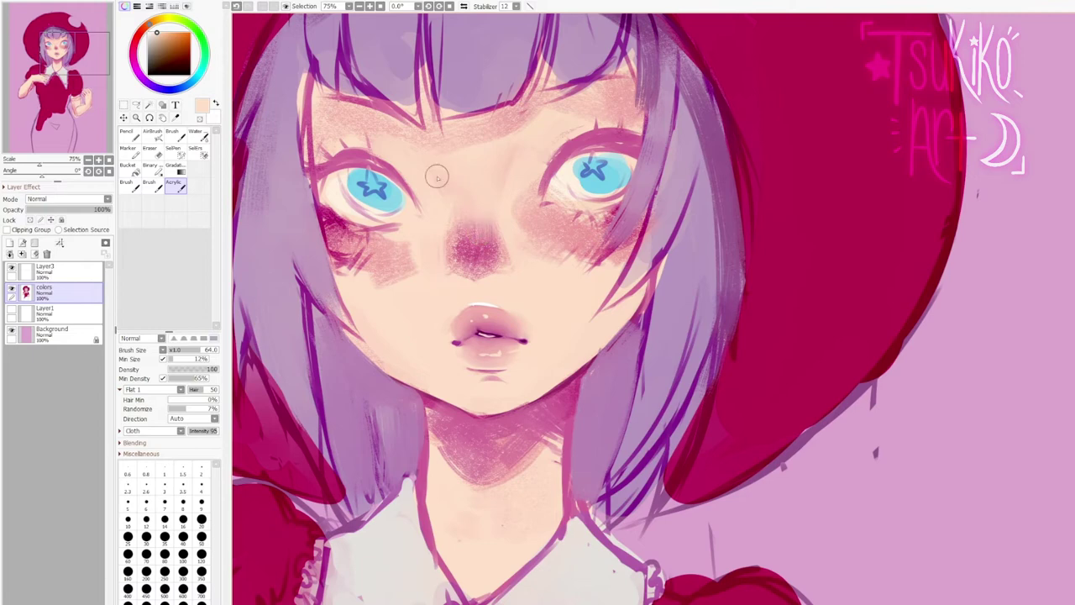
left_click(196, 135)
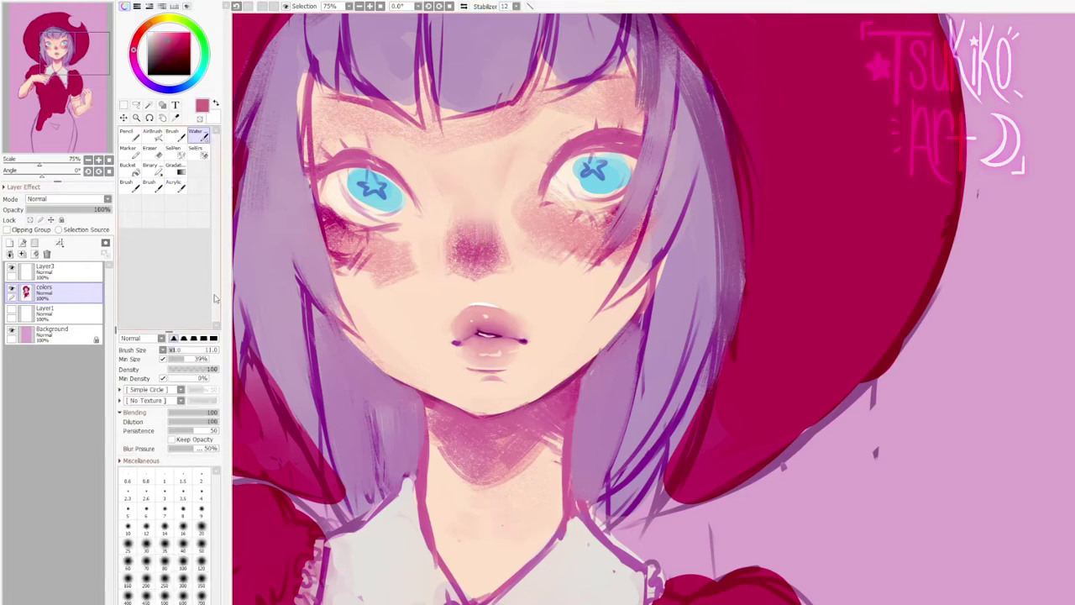
left_click(129, 185)
left_click_drag(470, 266, 492, 267)
With the Acrylic brush, paint over the sketch lines around both eyes, cover the left iris star and rework the neck shadow.
left_click(176, 186)
left_click_drag(316, 172, 410, 188)
mouse_move(549, 178)
left_mouse_down()
mouse_move(649, 156)
mouse_move(628, 183)
left_mouse_up()
left_click_drag(343, 183, 405, 205)
left_click_drag(430, 413, 467, 479)
Paint the face details: dark nostrils, thick dark purple upper lash lines over both eyes and soft purple eyebrows.
left_click(129, 185)
left_click_drag(466, 273, 494, 275)
left_click_drag(317, 175, 415, 201)
left_click_drag(549, 178, 657, 160)
left_click_drag(304, 159, 304, 75)
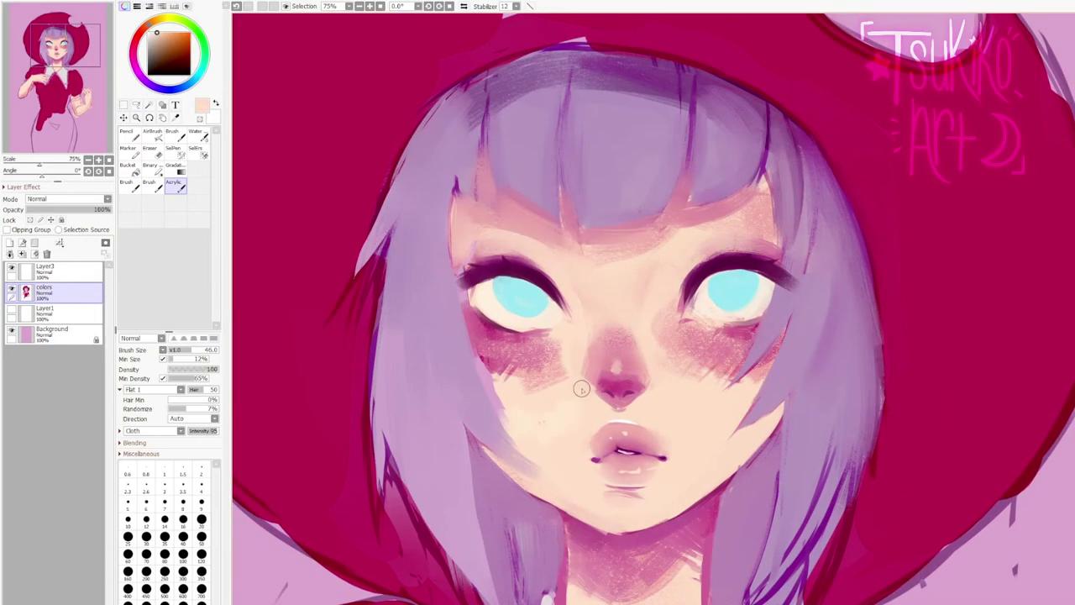
left_click_drag(576, 384, 762, 216)
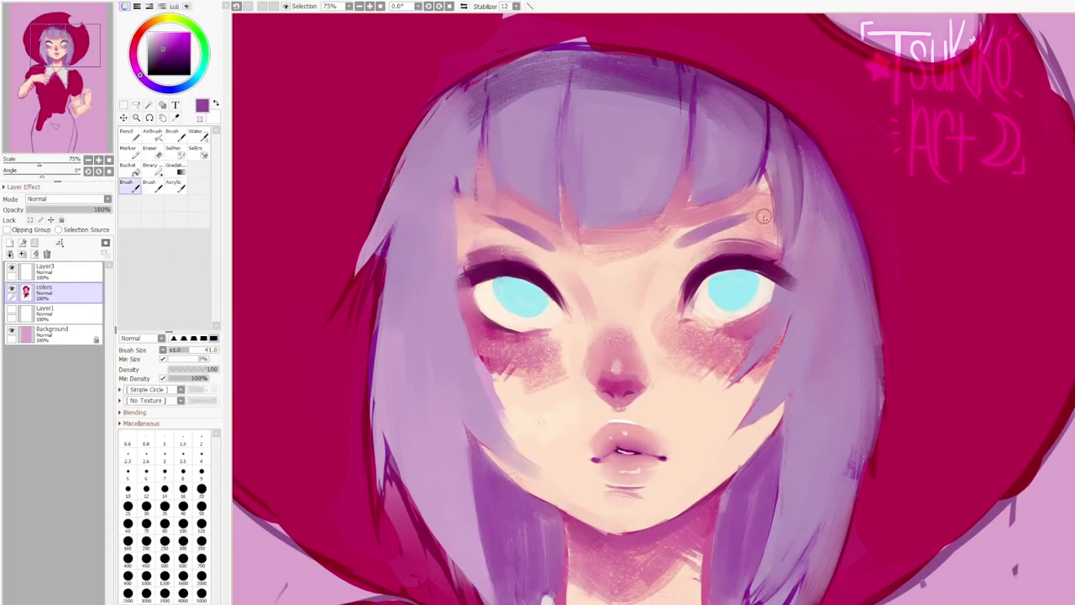
Smooth the blush under both eyes and paint a bright magenta streak into the left side of the bangs.
left_click_drag(483, 332, 546, 374)
left_click_drag(791, 315, 729, 392)
left_click(175, 185)
mouse_move(484, 151)
left_mouse_down()
mouse_move(467, 336)
mouse_move(502, 189)
left_mouse_up()
Choose a saturated red and paint a small pupil in the centre of each cyan iris with the Pencil.
left_click(183, 572)
left_click(183, 554)
left_click(130, 135)
left_click(135, 46)
left_click(191, 33)
left_click_drag(522, 287, 526, 294)
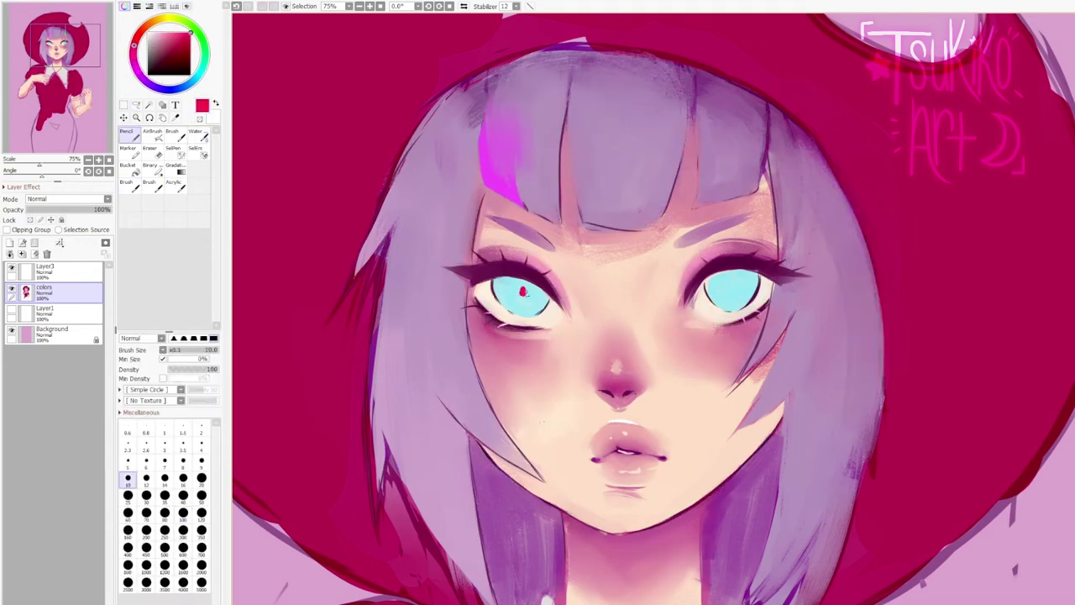
left_click_drag(730, 283, 732, 289)
Reshape the pointed hair lock over the right cheek and paint over the sketch lines along the outer right hair.
left_click(175, 185)
left_click(129, 185)
left_click_drag(781, 323, 729, 398)
left_click(176, 185)
left_click(146, 553)
left_click(129, 186)
left_click_drag(840, 210, 869, 437)
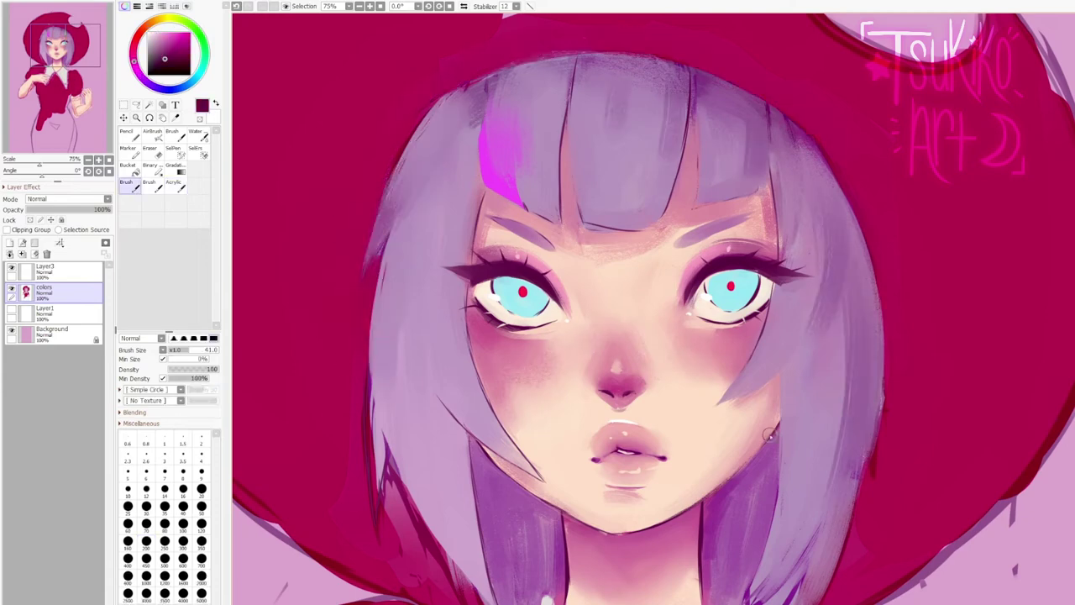
Paint soft lavender strands and highlights down the right side of the hair with the Acrylic brush.
left_click(176, 185)
left_click_drag(832, 240, 853, 454)
left_click_drag(831, 370, 798, 580)
Shade the upper part of the left iris and refine the outer corner of the right eye with the Pencil.
left_click_drag(500, 278, 546, 285)
left_click(130, 136)
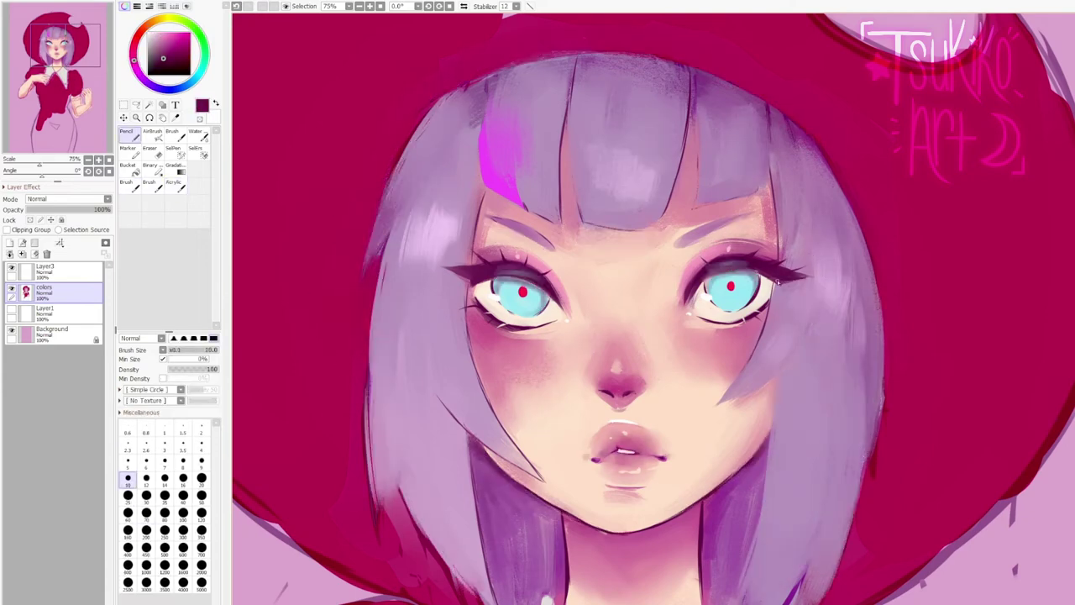
left_click_drag(778, 282, 789, 289)
Merge the top sketch layer down into the colors layer.
left_click(175, 185)
left_click(54, 270)
scroll(554, 286, "down", 3)
left_click_drag(577, 188, 539, 208)
key("ctrl+e")
Add two new empty layers above the colors layer.
left_click(129, 186)
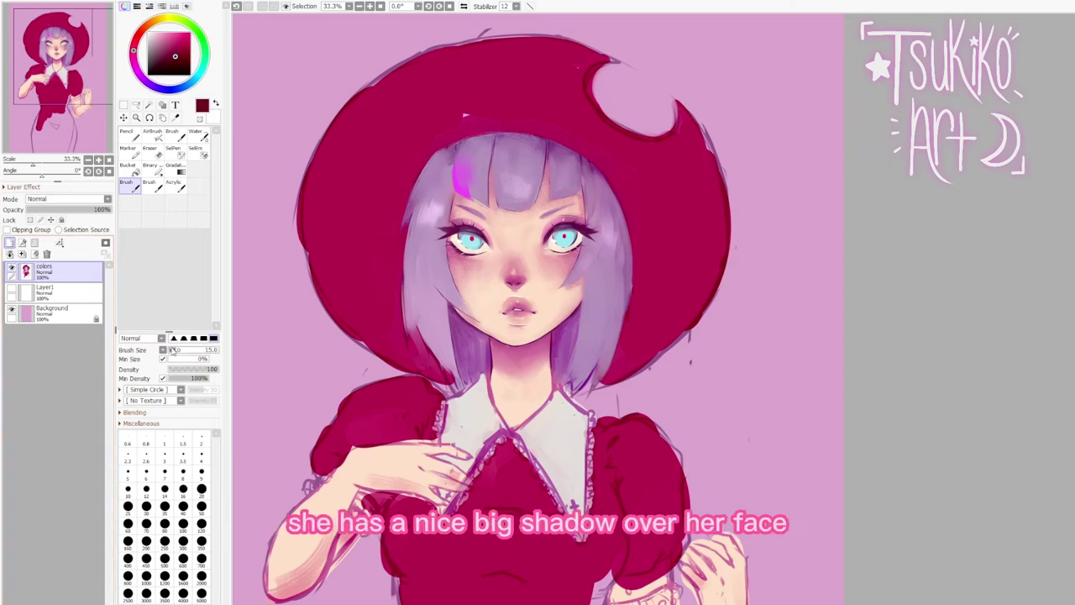
key("ctrl+shift+n")
key("ctrl+shift+n")
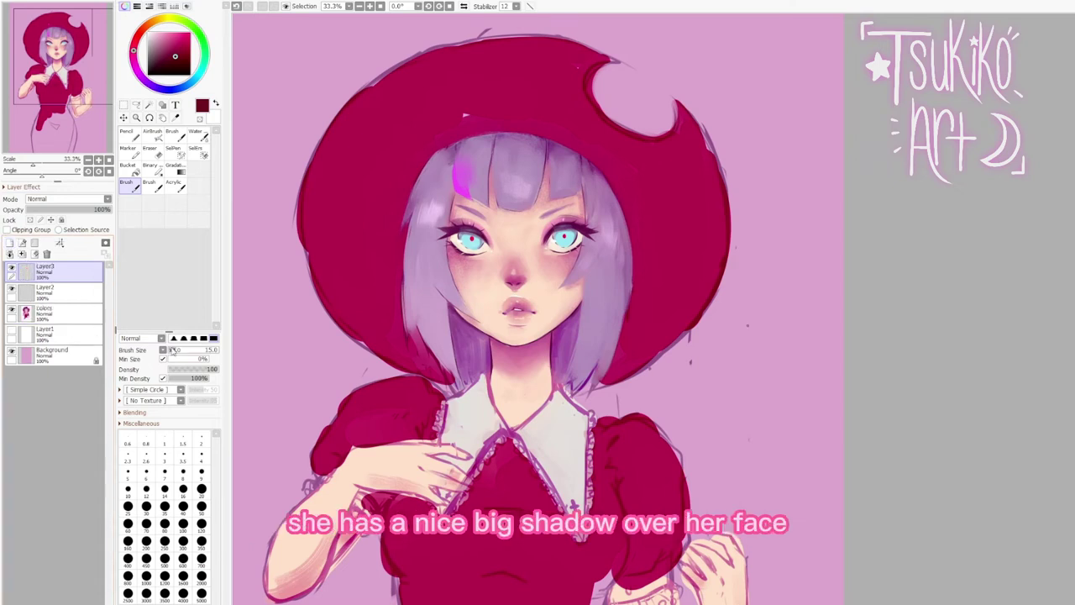
left_click_drag(381, 25, 387, 76)
left_click_drag(382, 79, 369, 57)
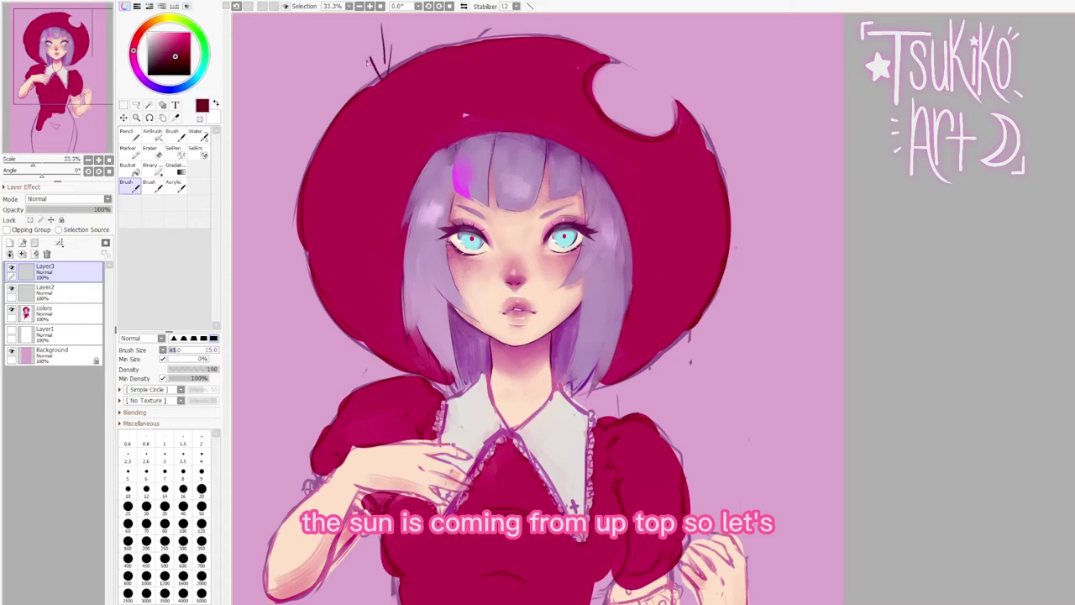
left_click(237, 6)
left_click(237, 7)
left_click(236, 6)
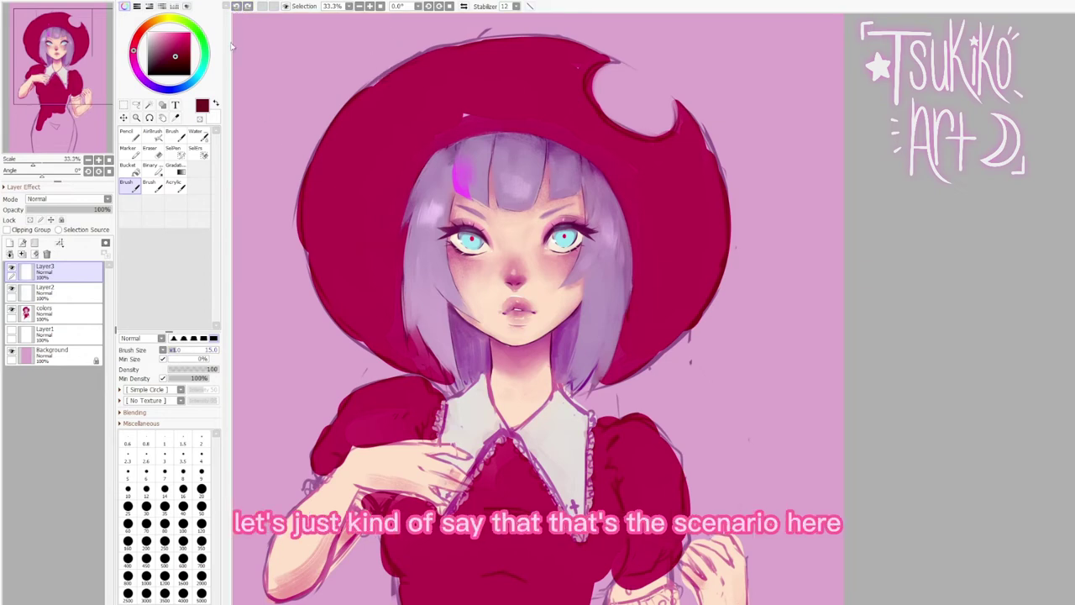
On the topmost layer, outline the hat's shadow across the hair and upper face in a sampled purple with a size 100 brush.
left_click(154, 87)
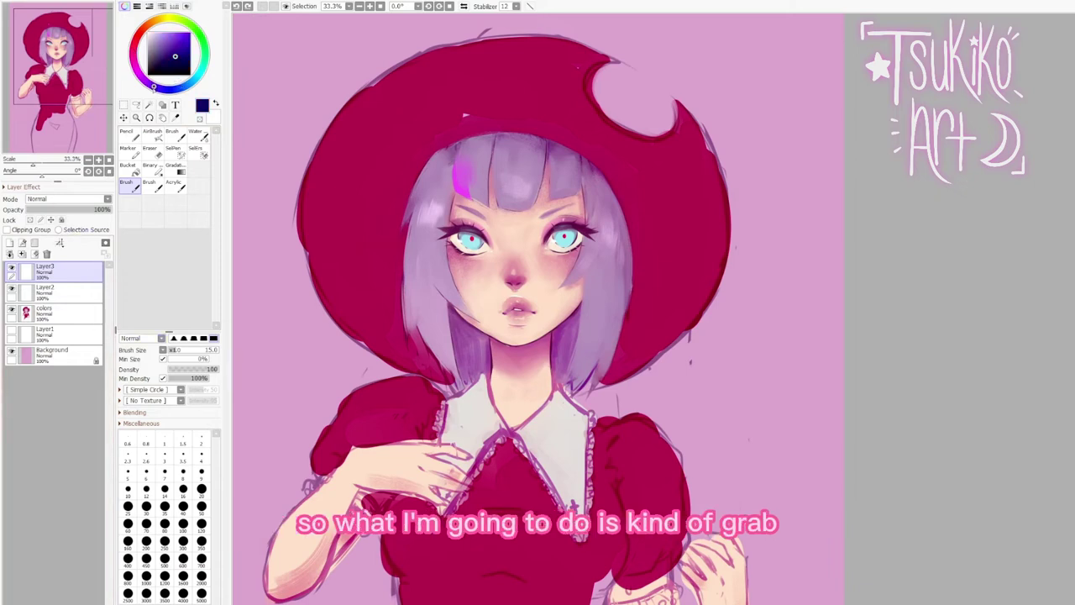
left_click_drag(172, 59, 180, 52)
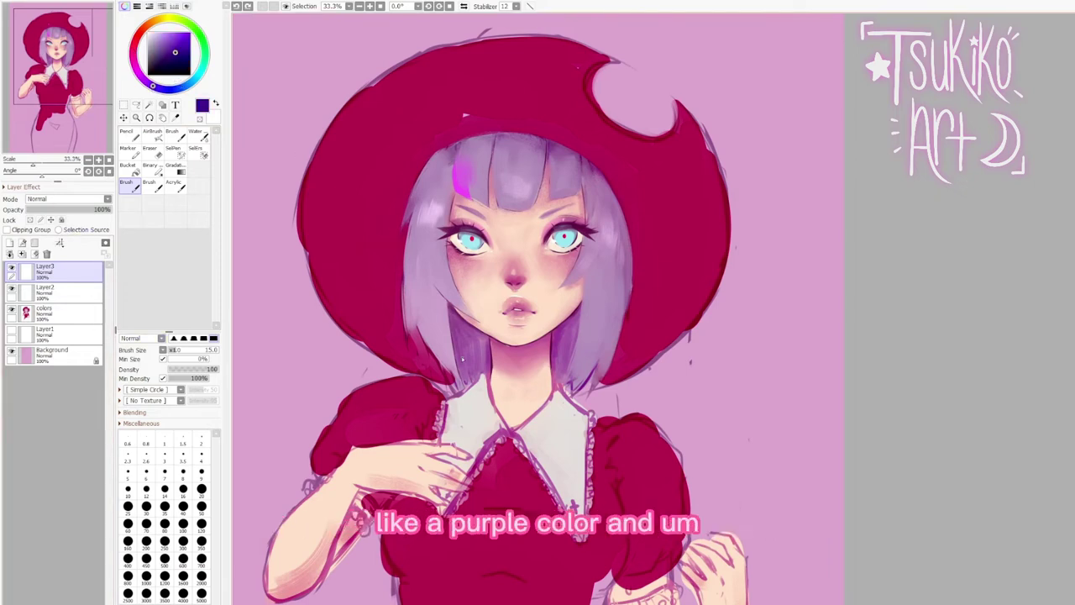
right_click(548, 401)
left_click(66, 292)
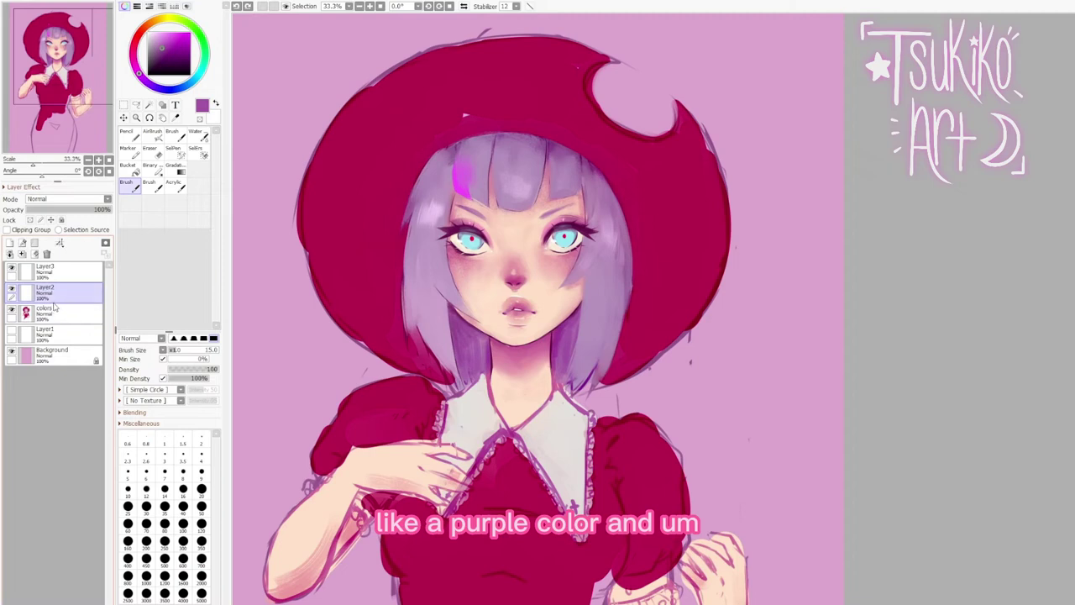
left_click(52, 272)
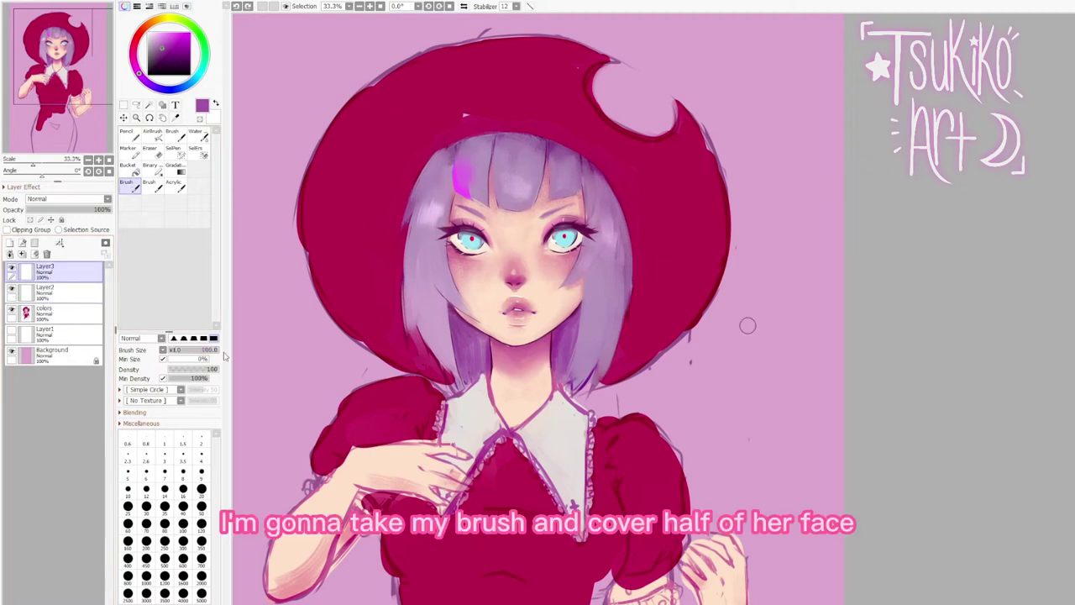
left_click(183, 524)
left_click_drag(409, 258, 635, 274)
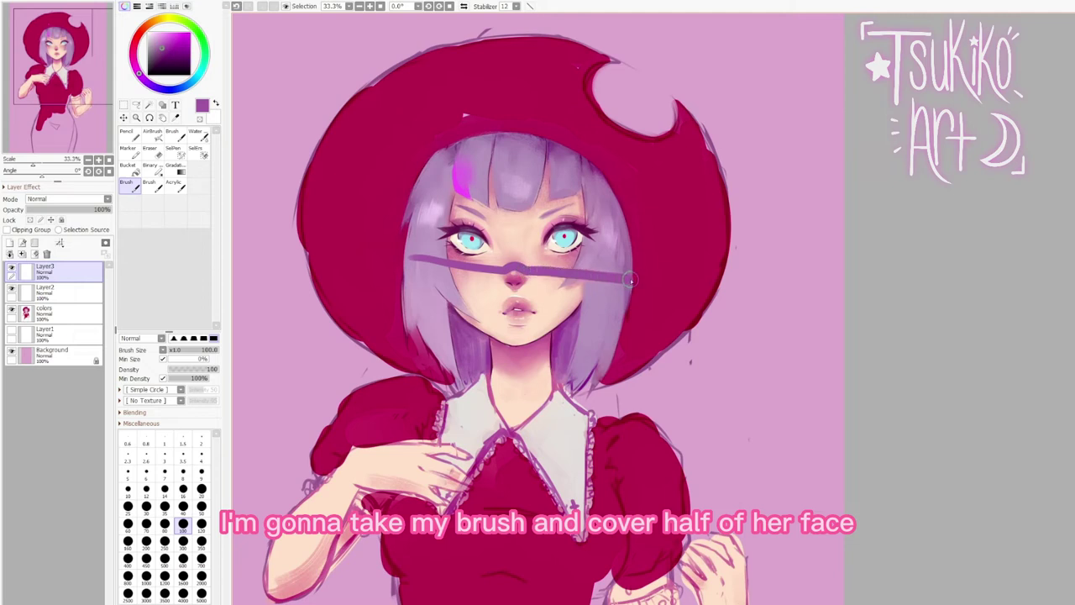
mouse_move(505, 135)
left_mouse_down()
mouse_move(449, 152)
mouse_move(417, 194)
mouse_move(403, 241)
mouse_move(415, 255)
mouse_move(559, 252)
mouse_move(449, 252)
mouse_move(499, 258)
mouse_move(420, 206)
left_mouse_up()
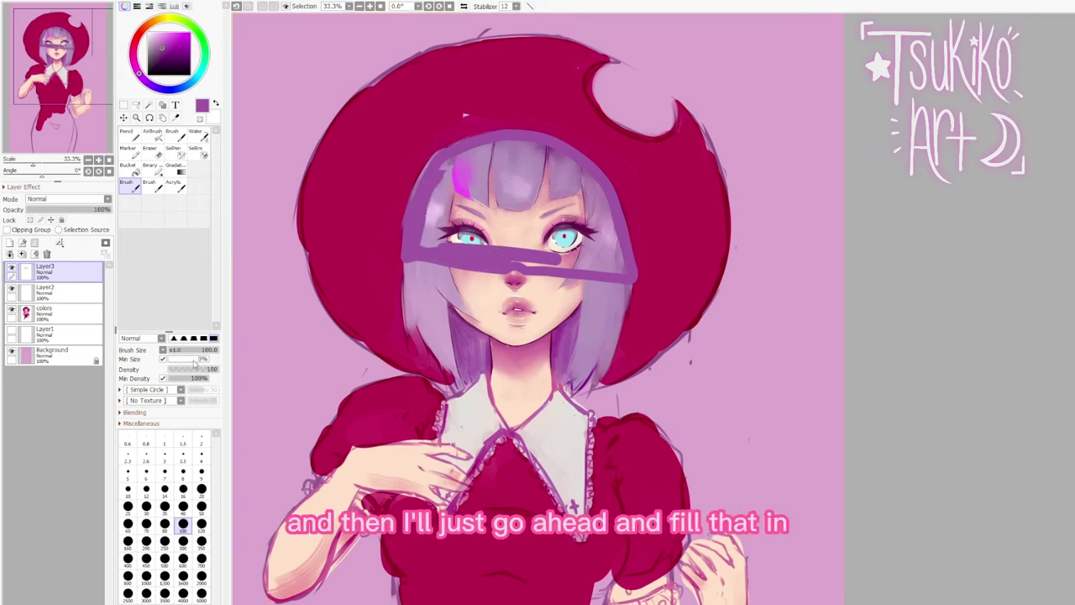
Fill the outlined shadow shape solid purple with a size 250 brush and set its layer to Multiply.
left_click(165, 541)
mouse_move(475, 239)
left_mouse_down()
mouse_move(454, 215)
mouse_move(422, 248)
mouse_move(440, 191)
mouse_move(482, 151)
mouse_move(565, 172)
mouse_move(612, 265)
mouse_move(465, 238)
mouse_move(528, 250)
mouse_move(444, 204)
mouse_move(559, 212)
mouse_move(510, 179)
mouse_move(538, 225)
left_mouse_up()
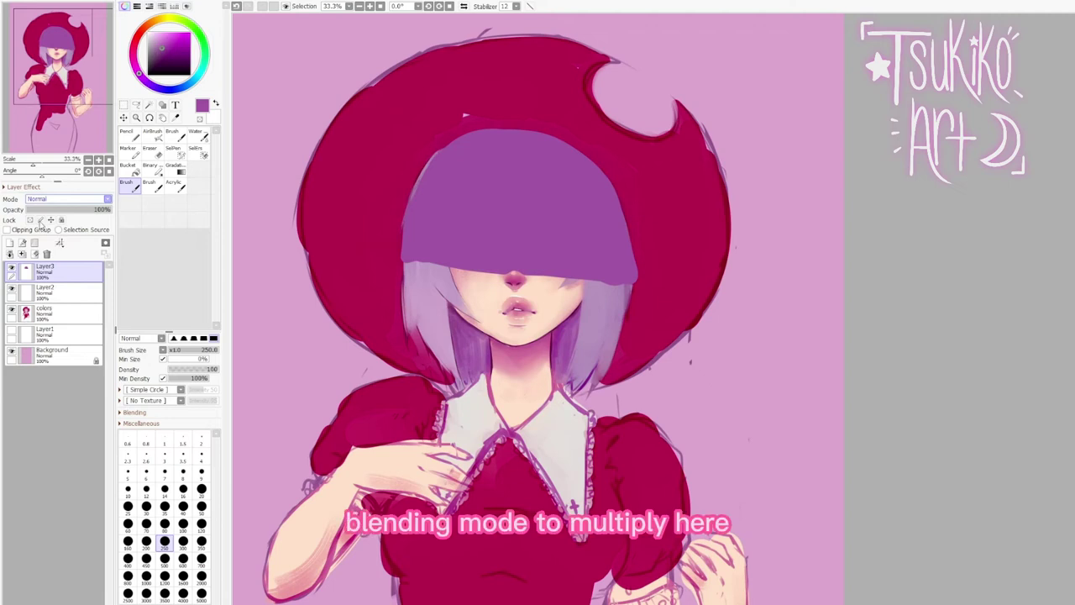
key("Down")
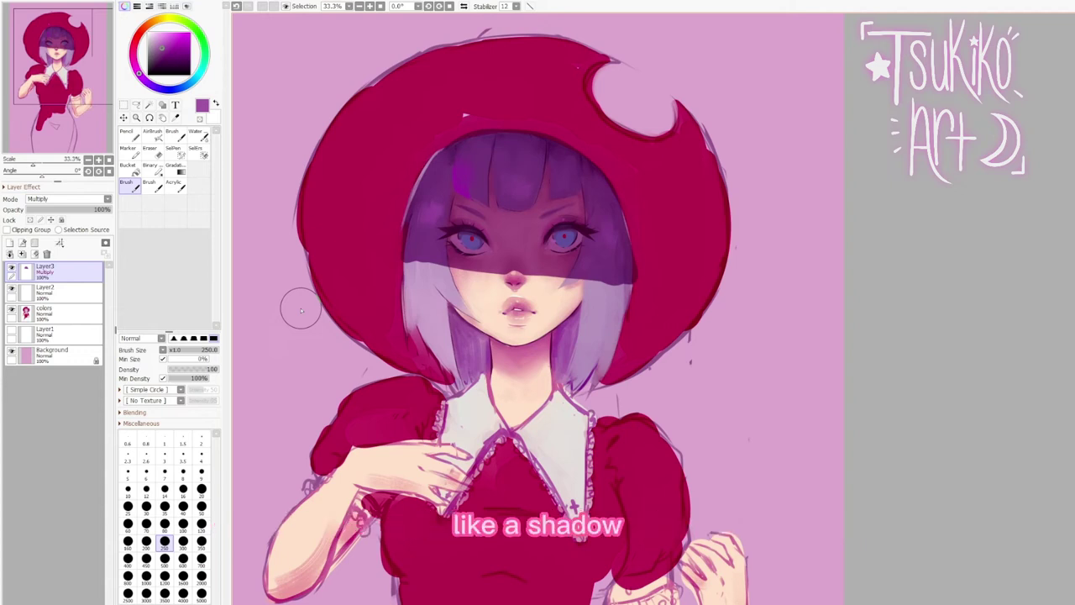
Lower the opacity of the Multiply shadow layer to lighten the shadow over the face.
left_click(174, 186)
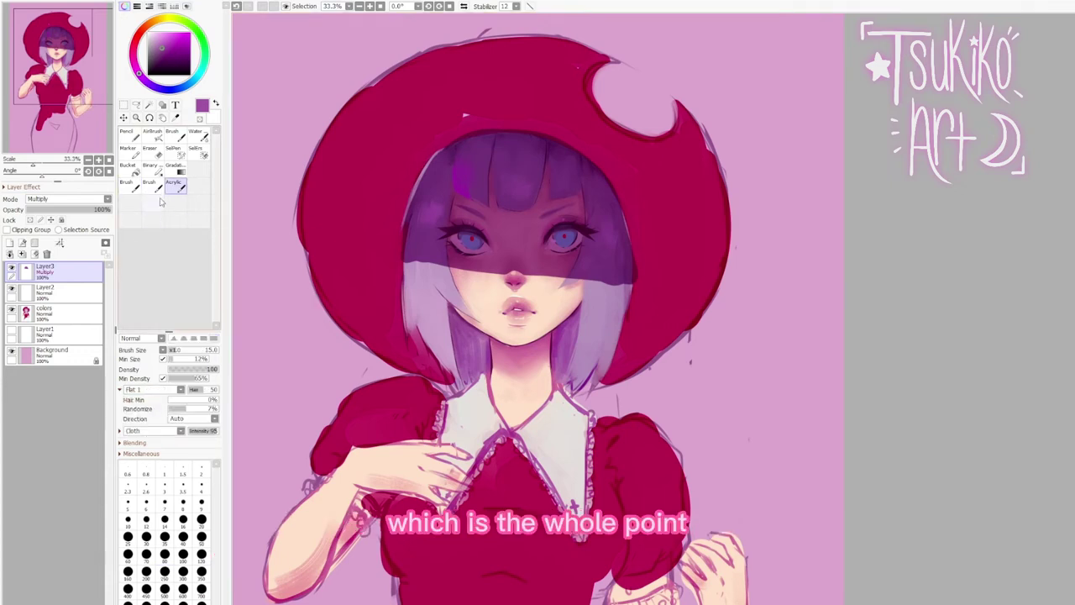
left_click(173, 136)
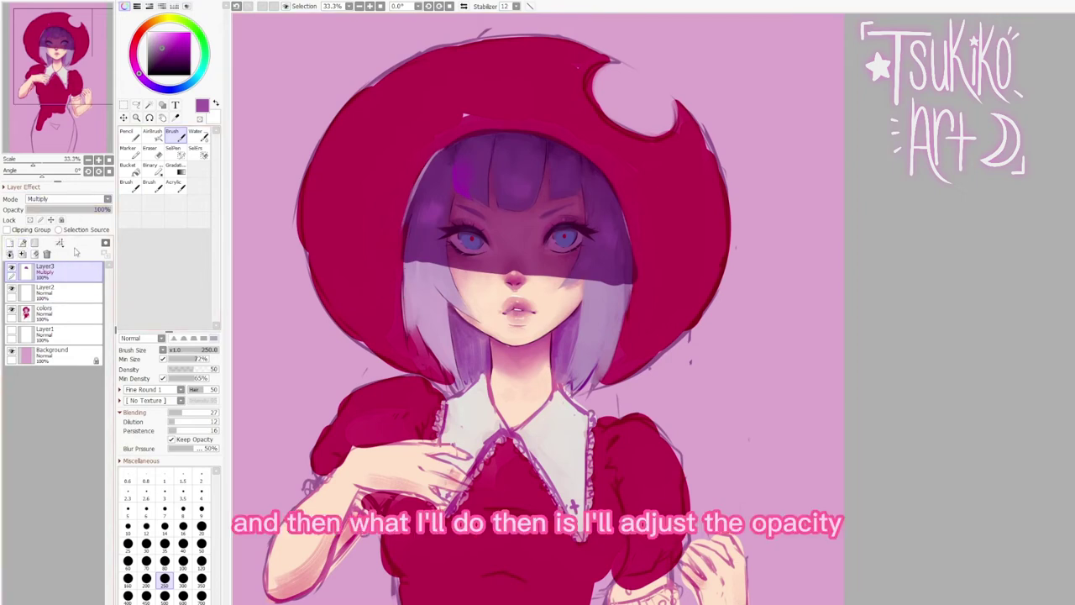
left_click_drag(100, 212, 78, 213)
Add a new layer on top and blend the shadow's lower edge over the left cheek and hair with tones sampled there, brush size 32.
left_click(9, 243)
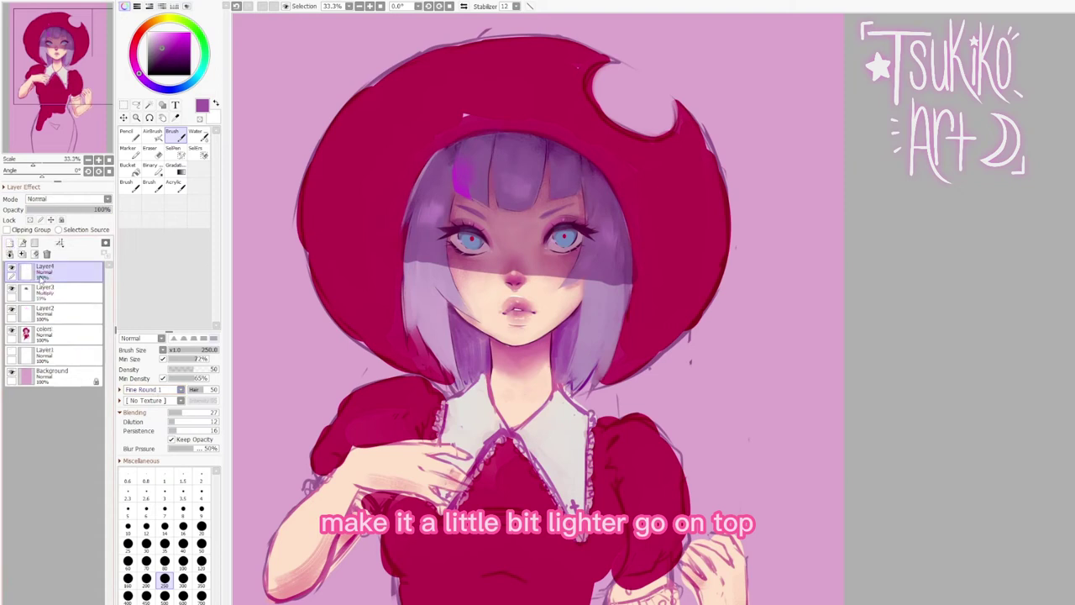
right_click(501, 284)
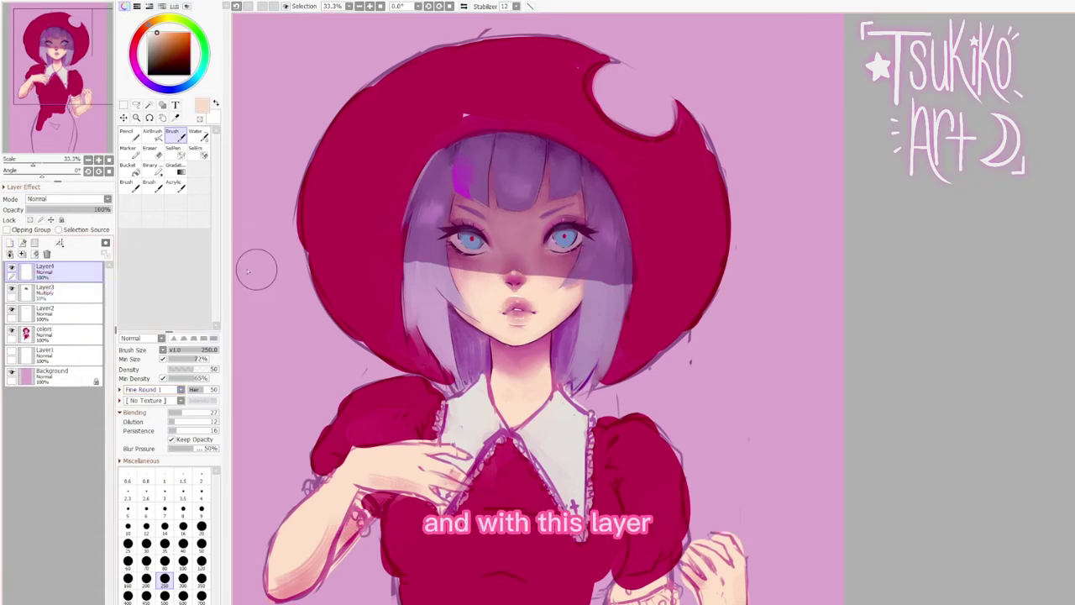
left_click(183, 349)
left_click(184, 350)
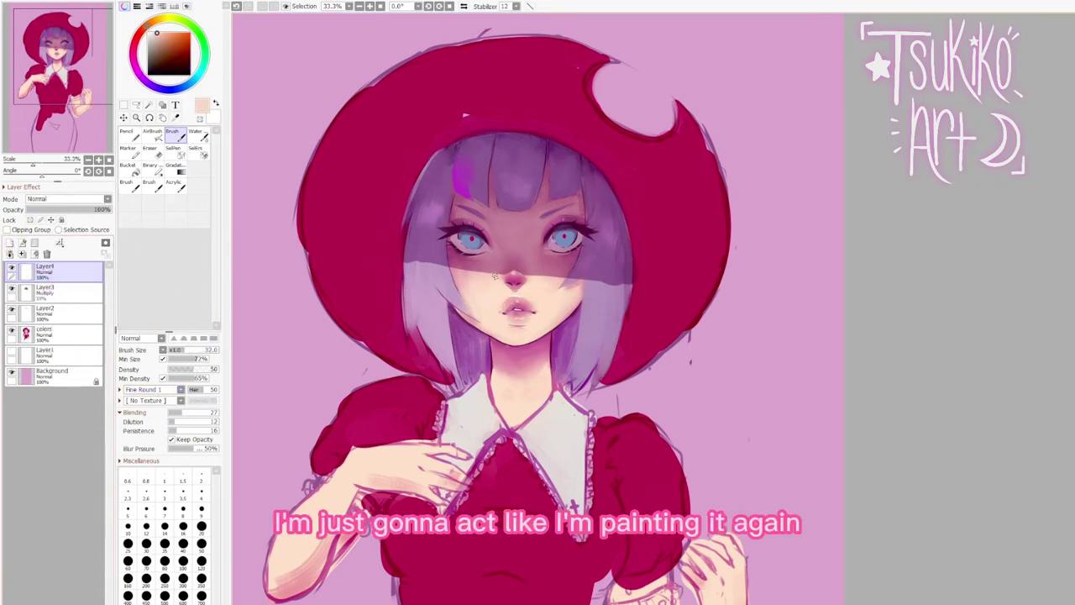
left_click(492, 270, "alt")
left_click(457, 267, "alt")
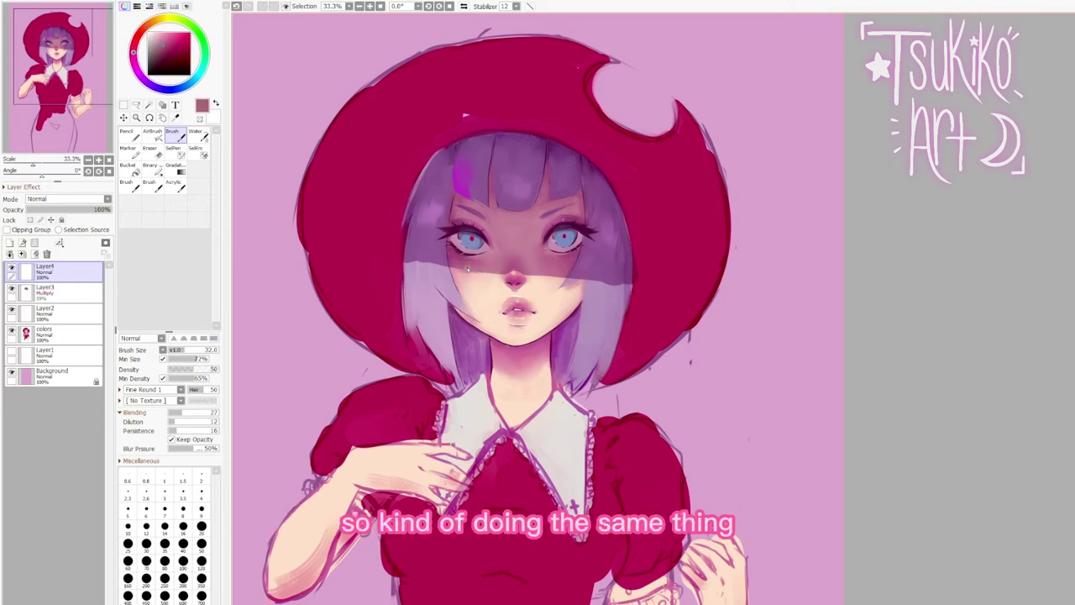
left_click(460, 269, "alt")
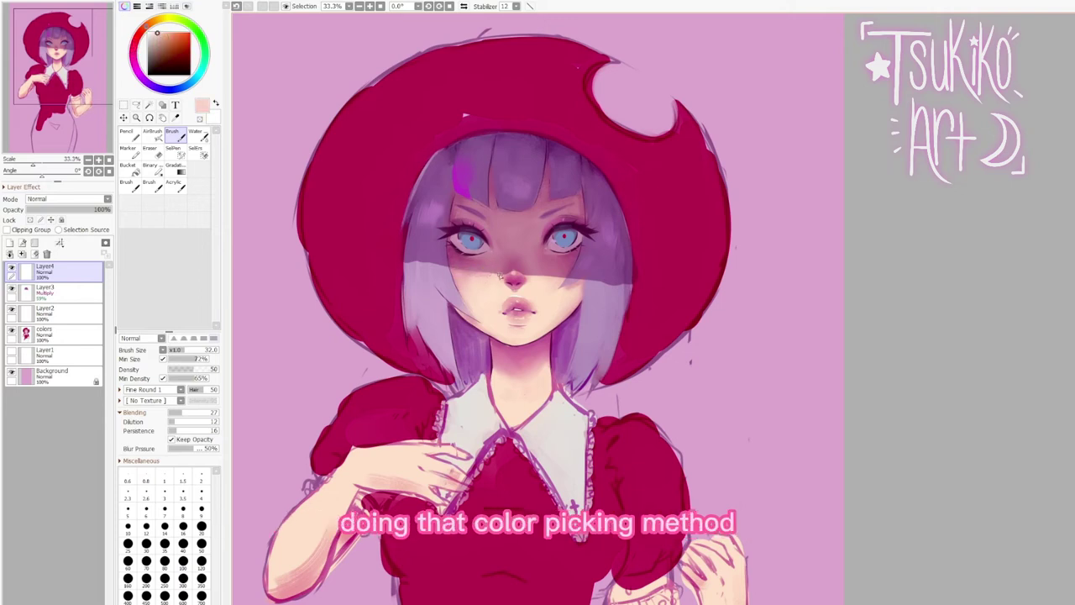
left_click(473, 269, "alt")
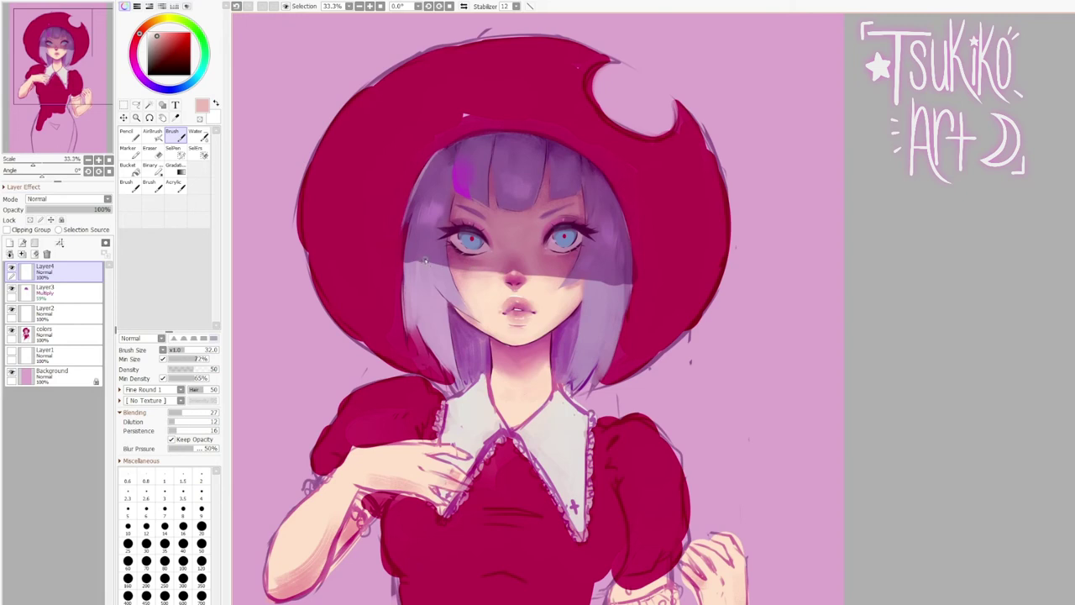
left_click(438, 265, "alt")
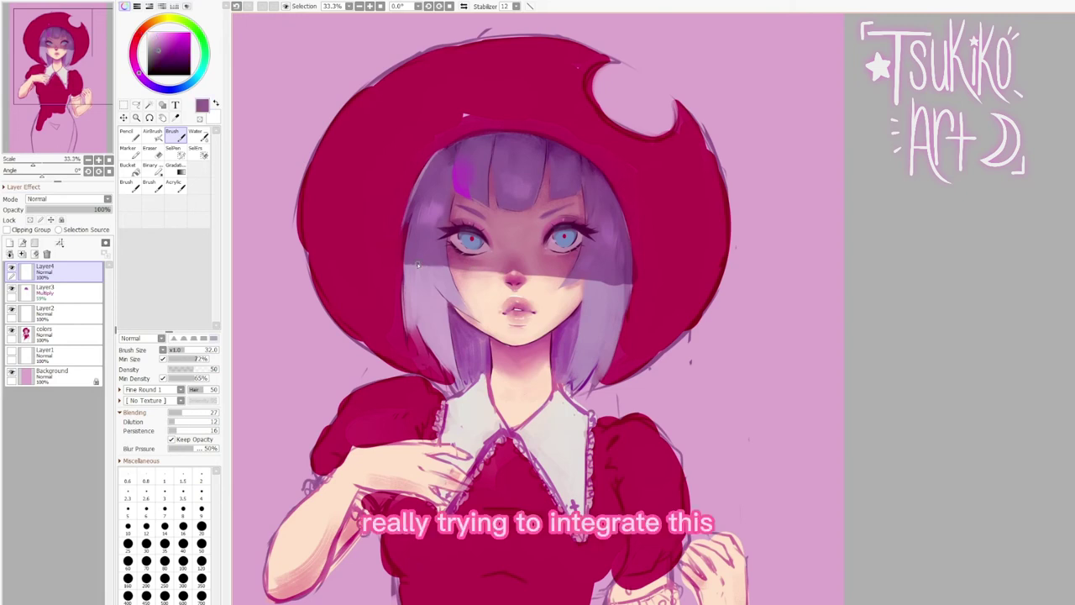
left_click(391, 216, "alt")
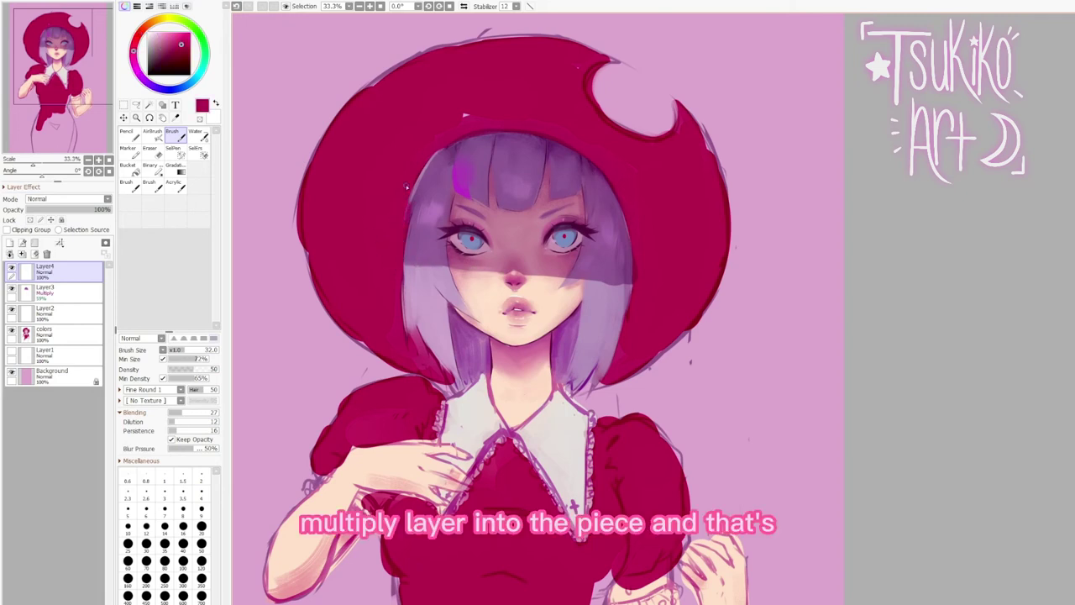
With the Acrylic brush at size 50, blend the shadow's edge over the right cheek and right hair using sampled skin and purple tones.
left_click(175, 187)
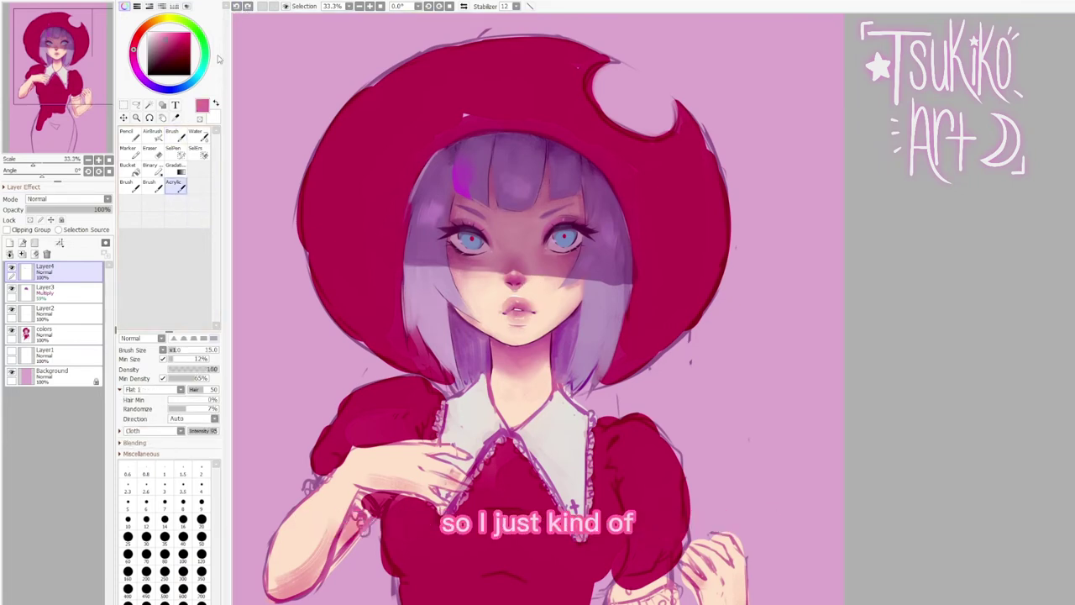
left_click(202, 537)
left_click(542, 279, "alt")
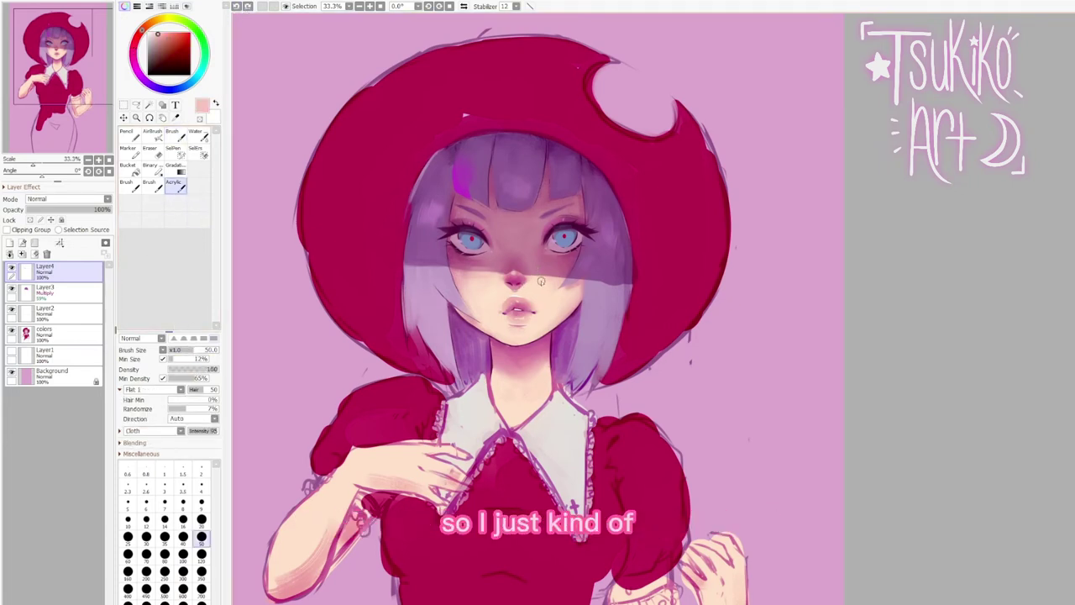
left_click(555, 274, "alt")
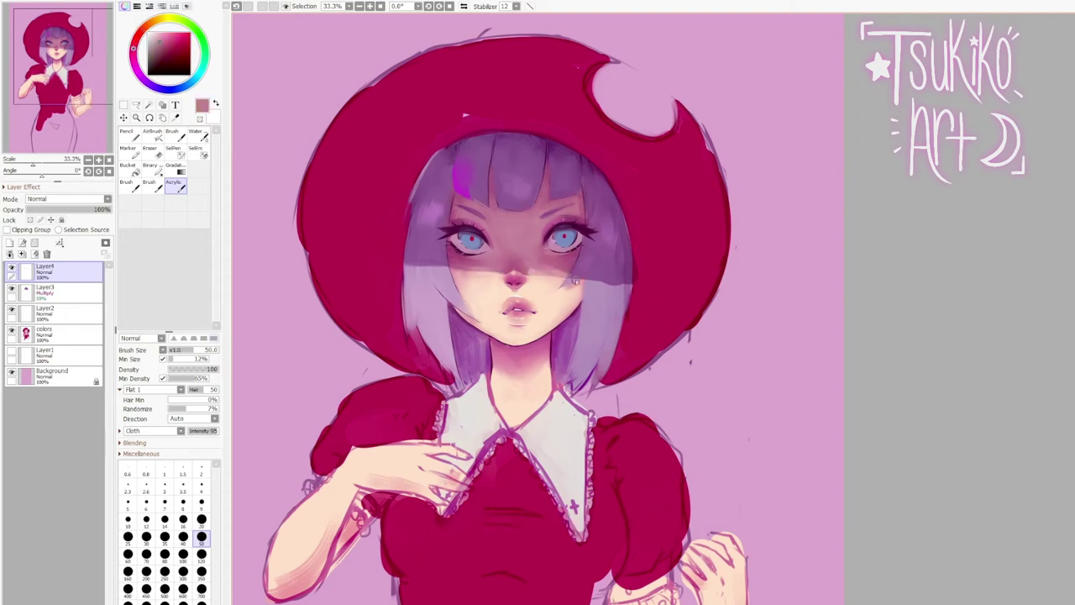
mouse_move(616, 294)
left_mouse_down()
mouse_move(601, 279)
mouse_move(616, 290)
mouse_move(622, 277)
left_mouse_up()
left_click(585, 285, "alt")
left_click(628, 277, "alt")
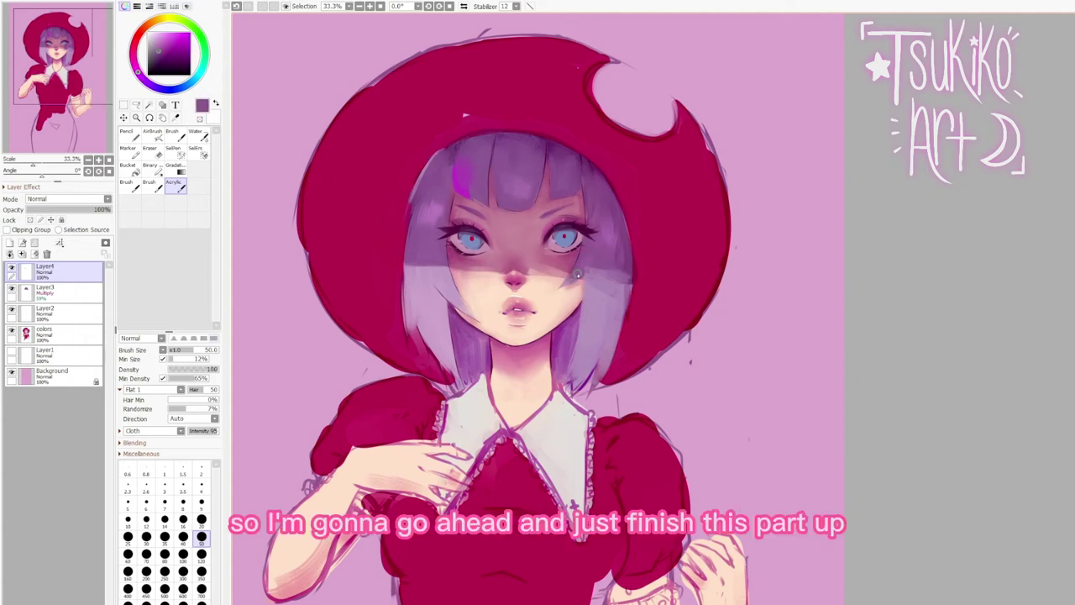
Blend the shadow's lower edge beside the nose, under the left eye and over the left hair using tones sampled there.
left_click(550, 262, "alt")
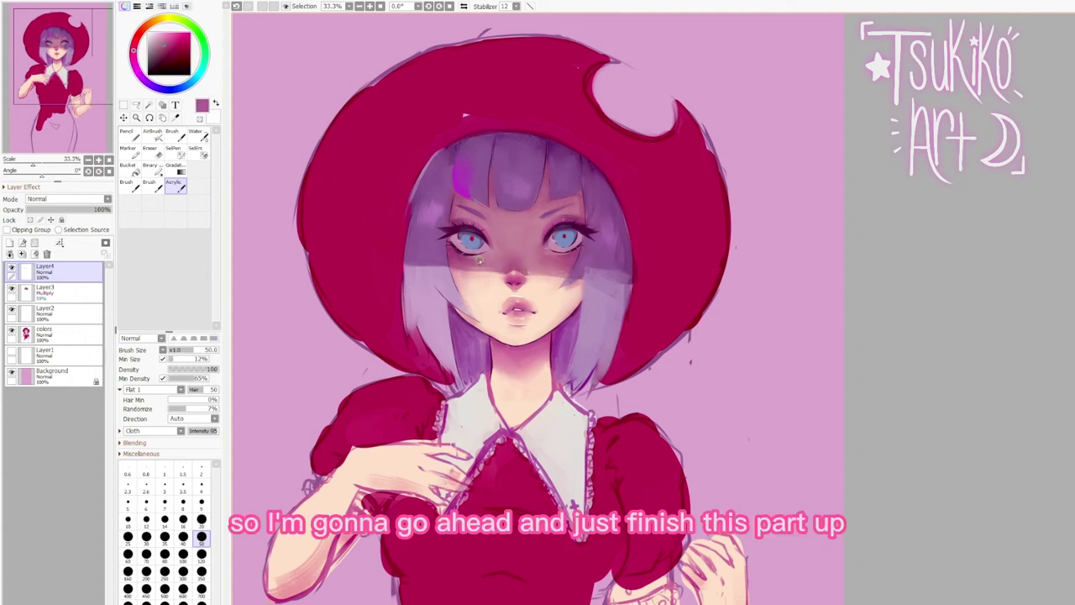
left_click(499, 270, "alt")
left_click(436, 257, "alt")
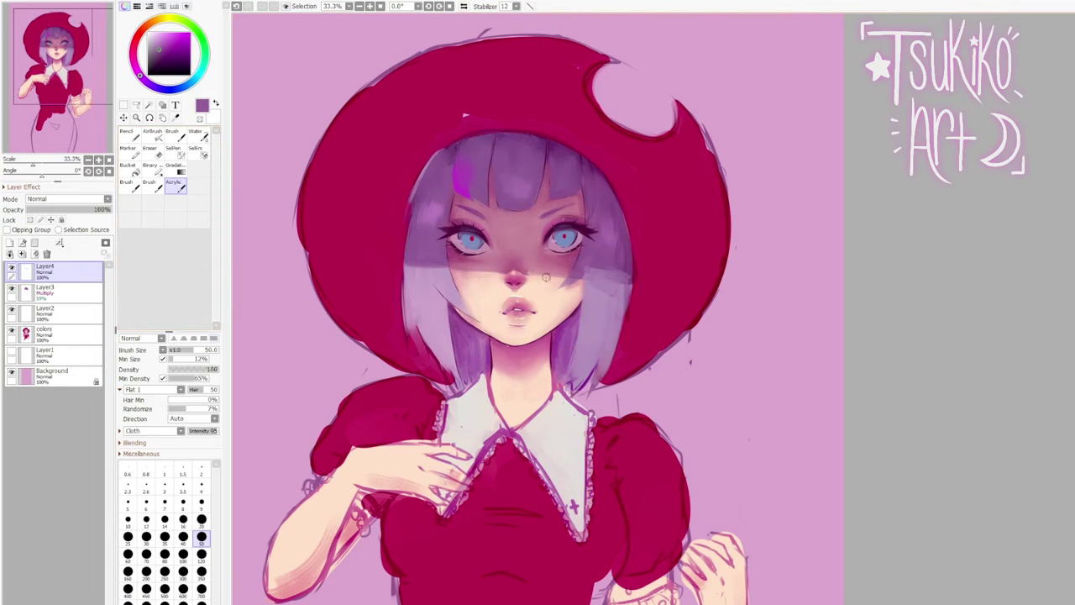
Merge the shadow and blending layers into the colors layer, then add a Normal layer above it and an Overlay layer on top.
left_click(50, 311)
left_click(10, 254)
left_click(10, 254)
left_click(59, 272)
left_click(10, 243)
left_click(59, 293)
On the new Normal layer, paint sampled skin and purple tones along the shadow's edge across both cheeks, the nose and right hair.
right_click(483, 273)
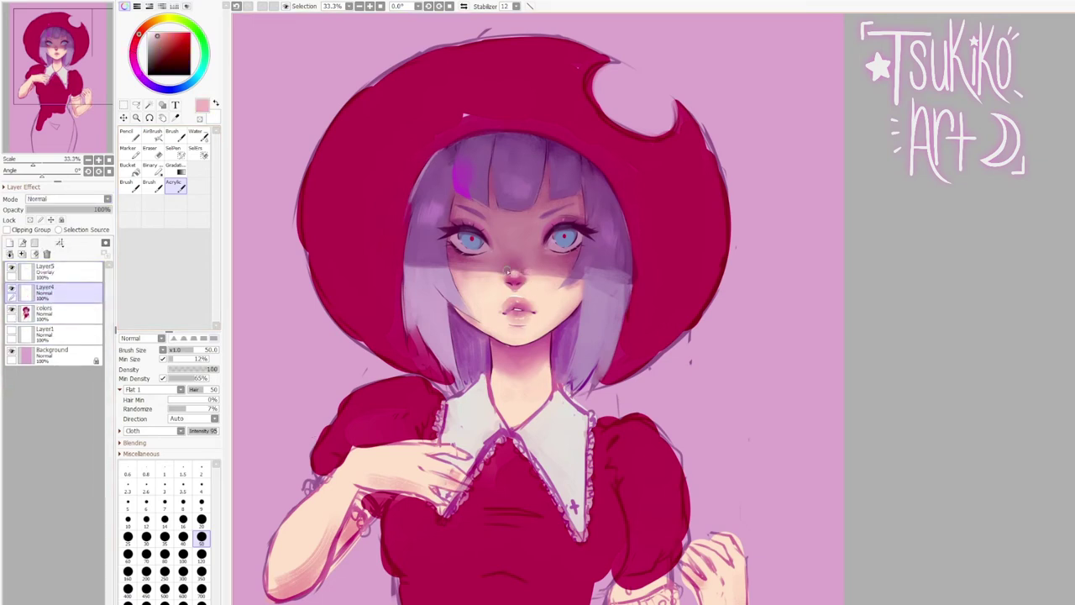
right_click(483, 281)
right_click(464, 265)
right_click(538, 270)
left_click_drag(526, 270, 563, 267)
right_click(588, 267)
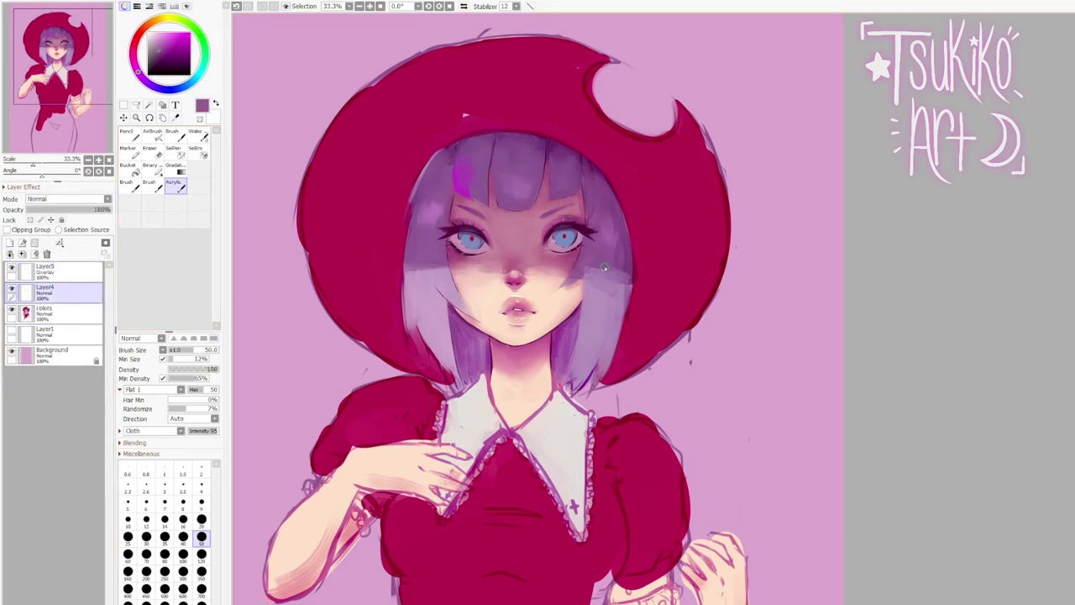
With the Water brush at size 71, soften the shadow's edge over the right cheek and hair on the colors and Layer4 layers.
left_click(198, 135)
left_click(59, 313)
right_click(542, 276)
right_click(546, 283)
left_click(59, 294)
right_click(588, 269)
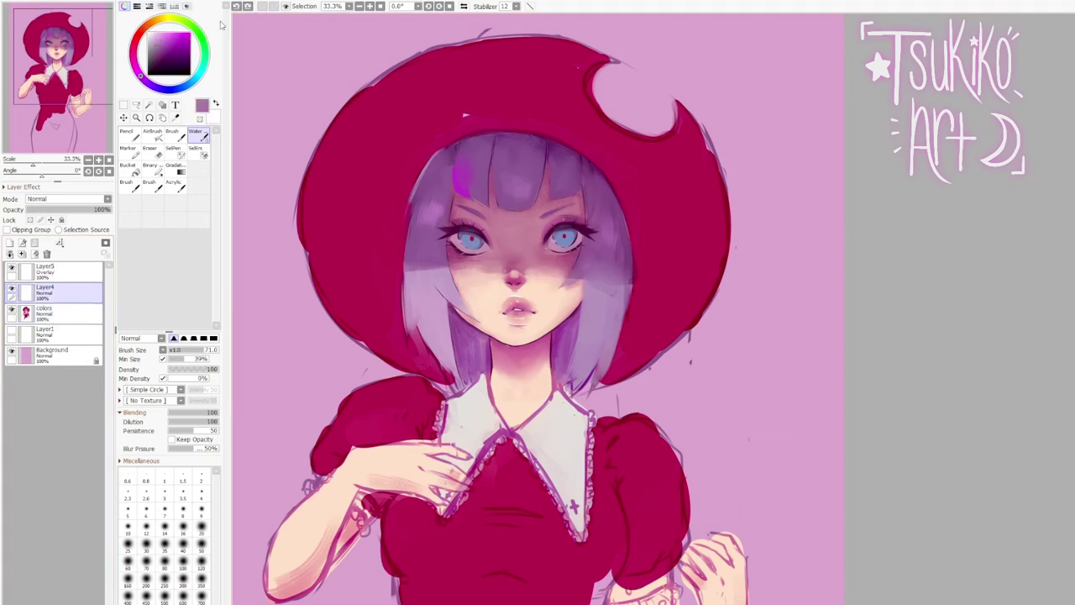
Smooth the shadow transition over the left hair and beside the nose with sampled tones, finishing on the colors layer.
right_click(550, 258)
right_click(429, 265)
left_click(59, 314)
right_click(537, 273)
right_click(534, 271)
right_click(538, 267)
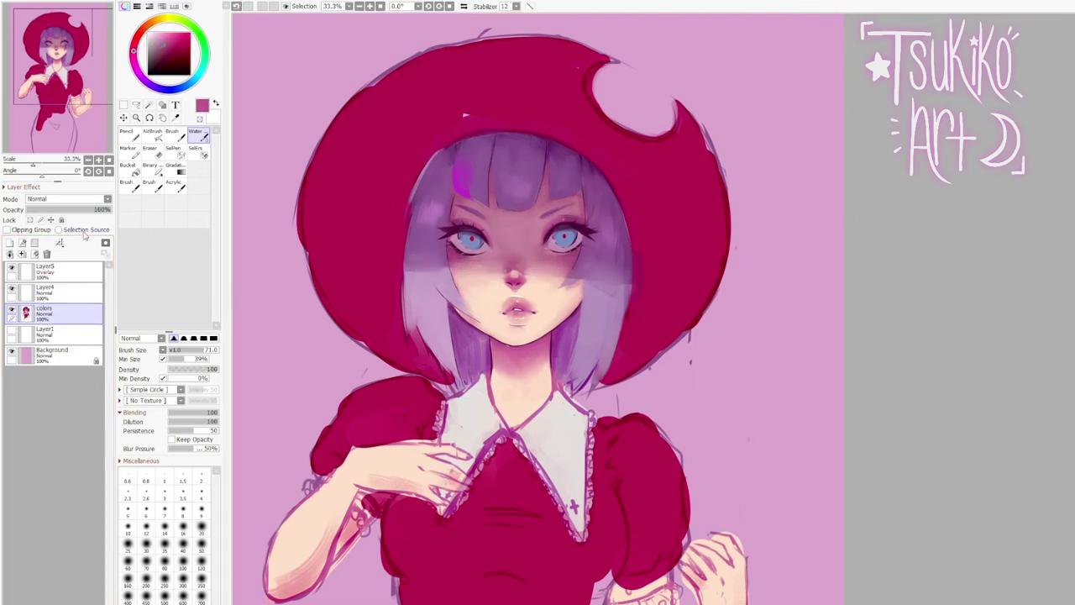
On Layer4, refine the shading of the nose bridge and left cheek with sampled tones using the Acrylic brush at size 50.
left_click(72, 271)
left_click(70, 290)
right_click(546, 252)
left_click(129, 135)
left_click(176, 185)
right_click(509, 245)
left_click_drag(503, 233, 511, 249)
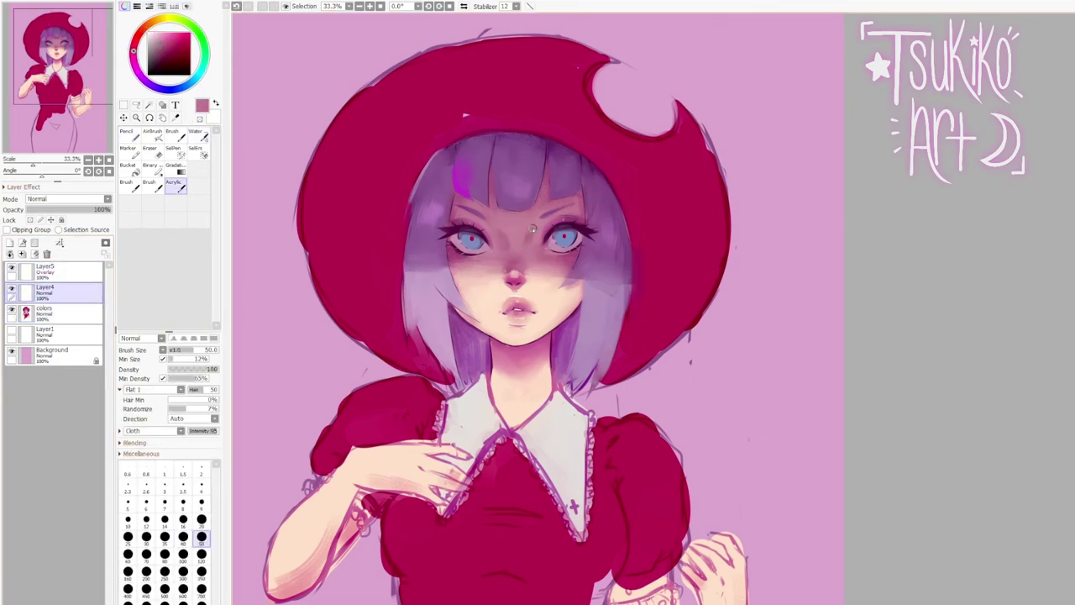
right_click(512, 254)
right_click(463, 267)
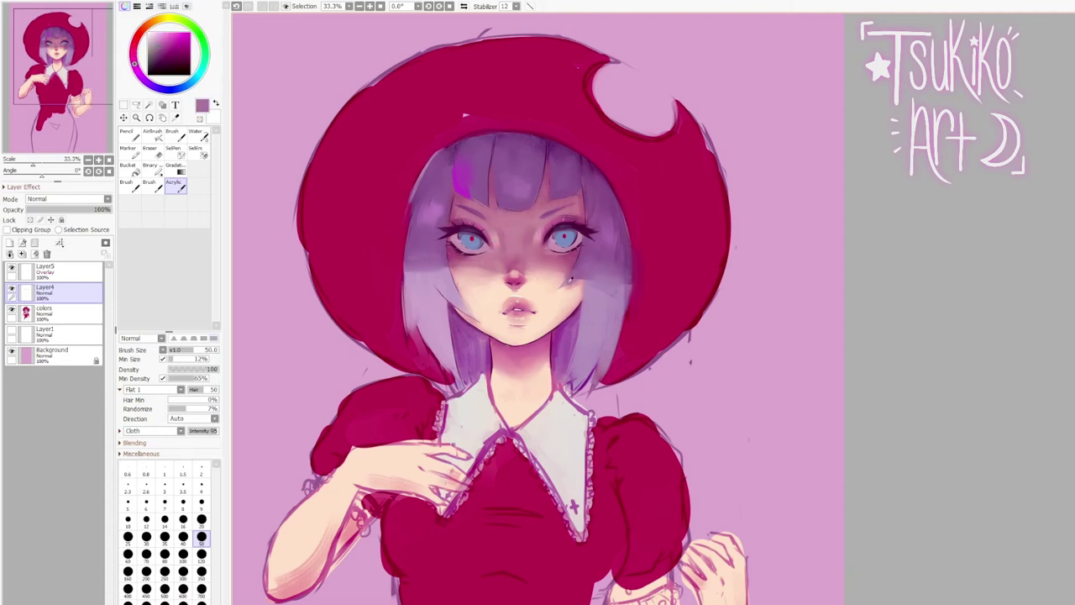
left_click(450, 264, "alt")
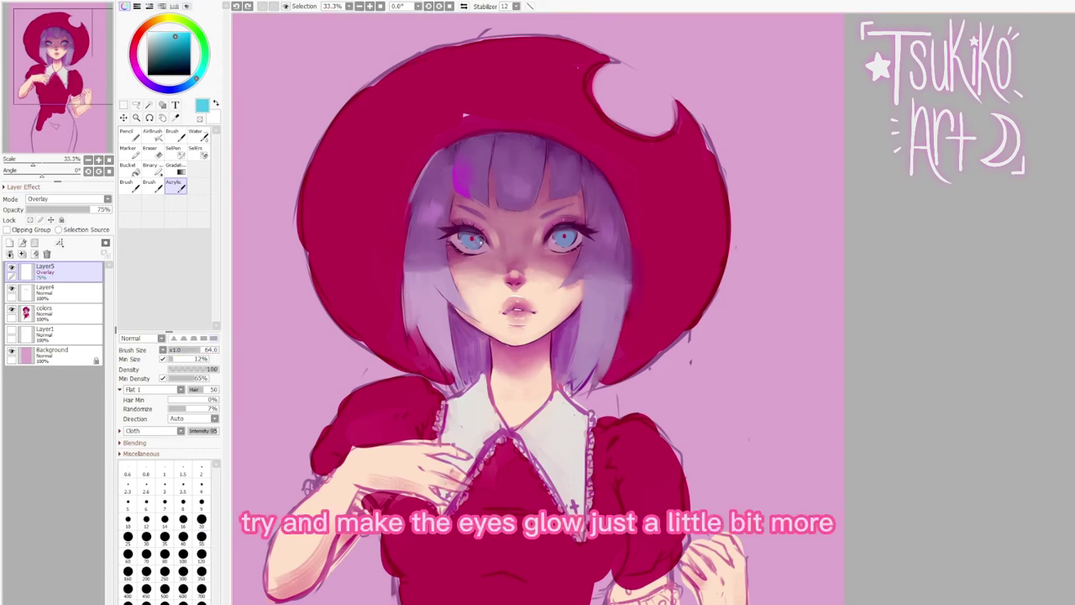
Brighten both irises with cyan on the Overlay layer at 75% opacity, using the Acrylic brush at size 64.
left_click_drag(468, 239, 462, 238)
left_click_drag(475, 245, 460, 239)
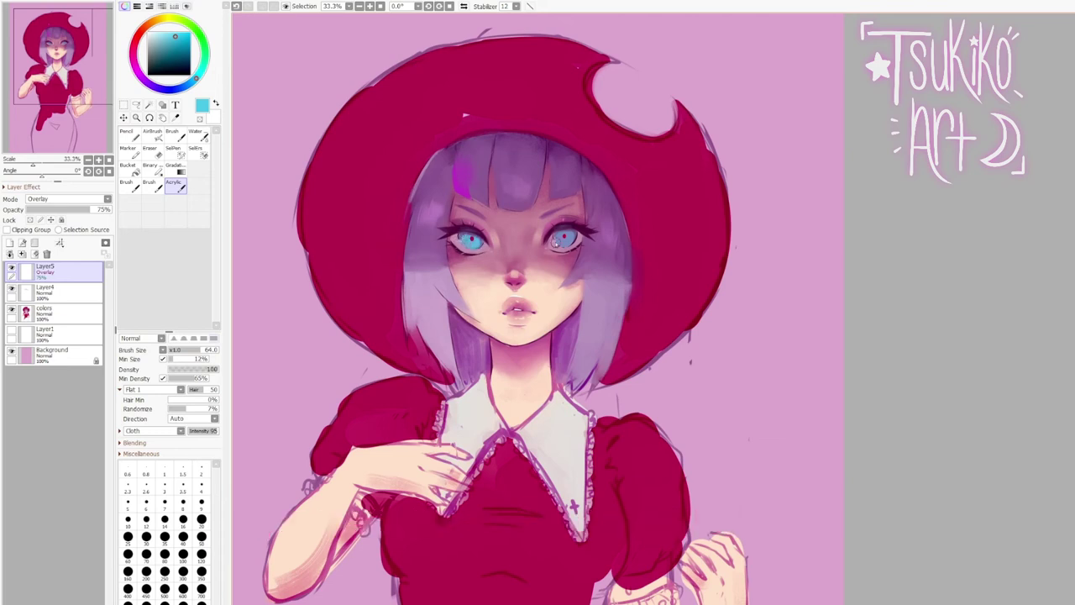
left_click_drag(555, 241, 568, 238)
left_click_drag(475, 240, 467, 244)
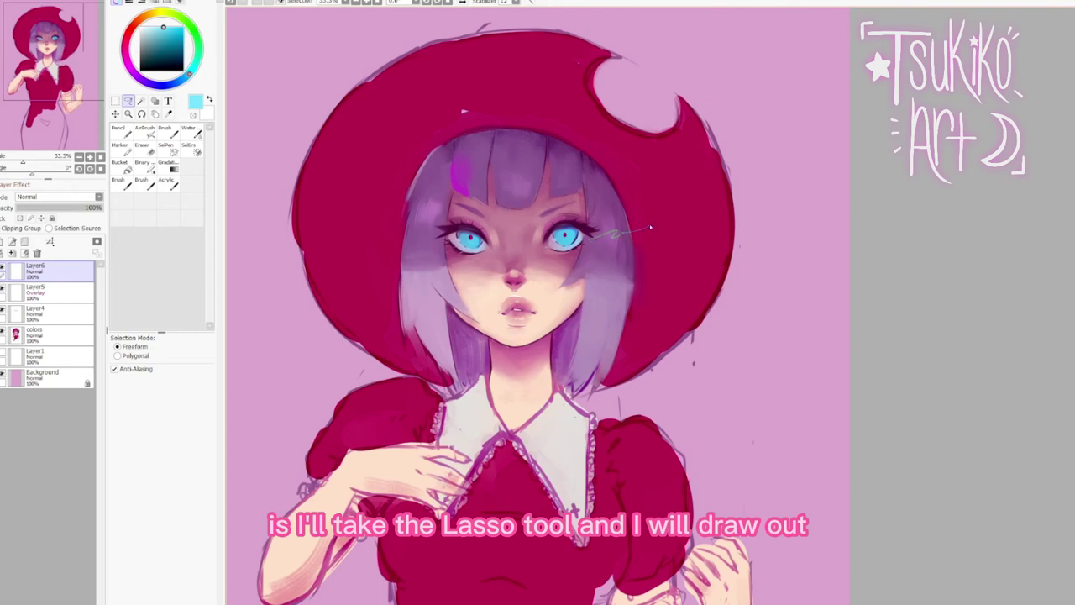
Lasso a jagged magic wisp trailing from the right eye past the hat brim on Layer6 and fill it light cyan.
left_click_drag(650, 227, 733, 174)
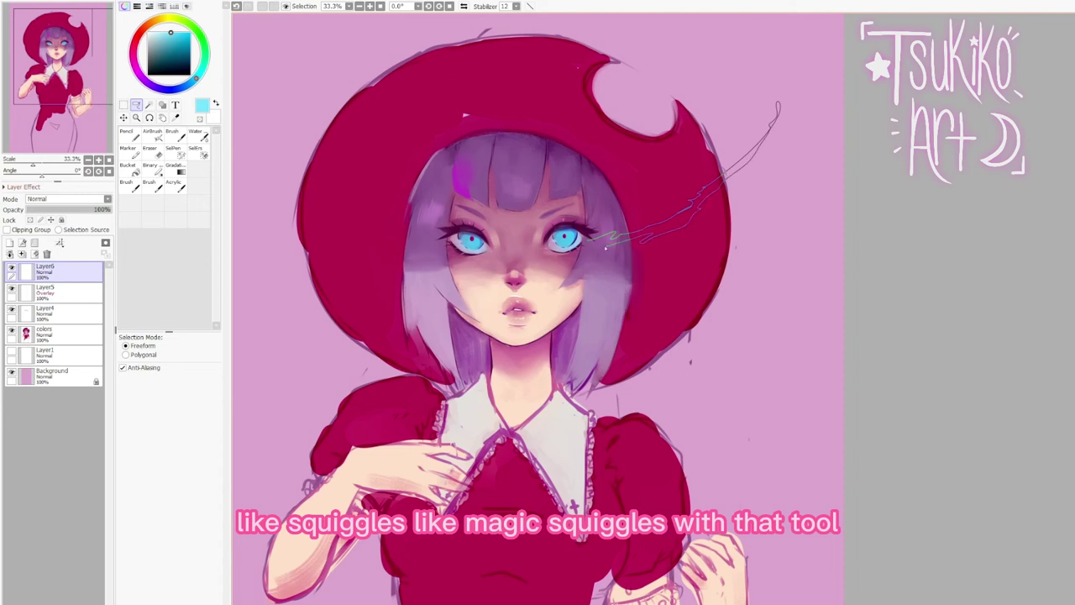
left_click_drag(588, 242, 581, 241)
left_click(135, 173)
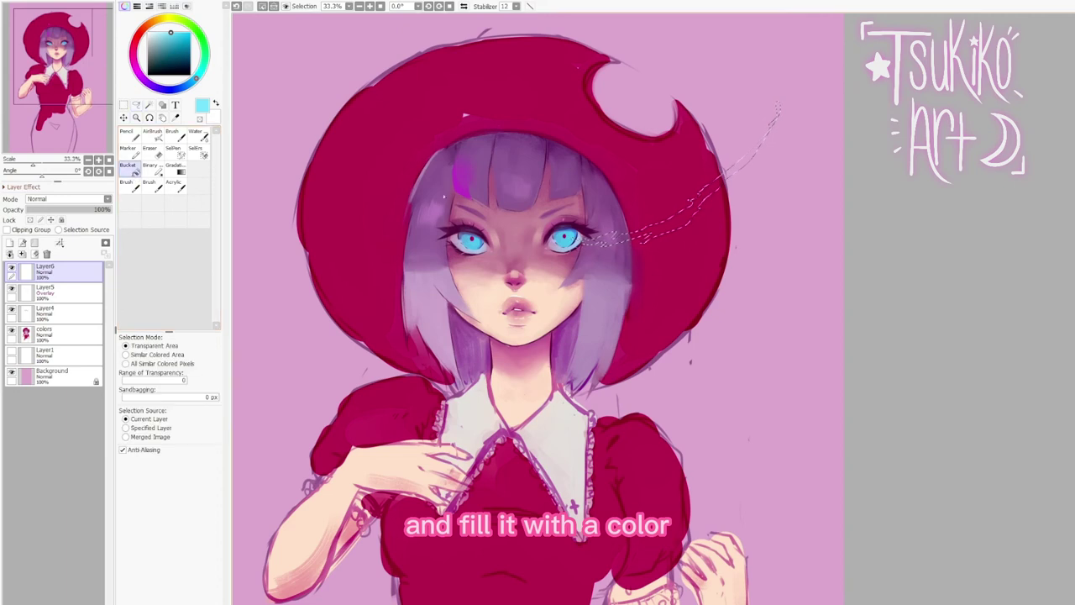
left_click(697, 198)
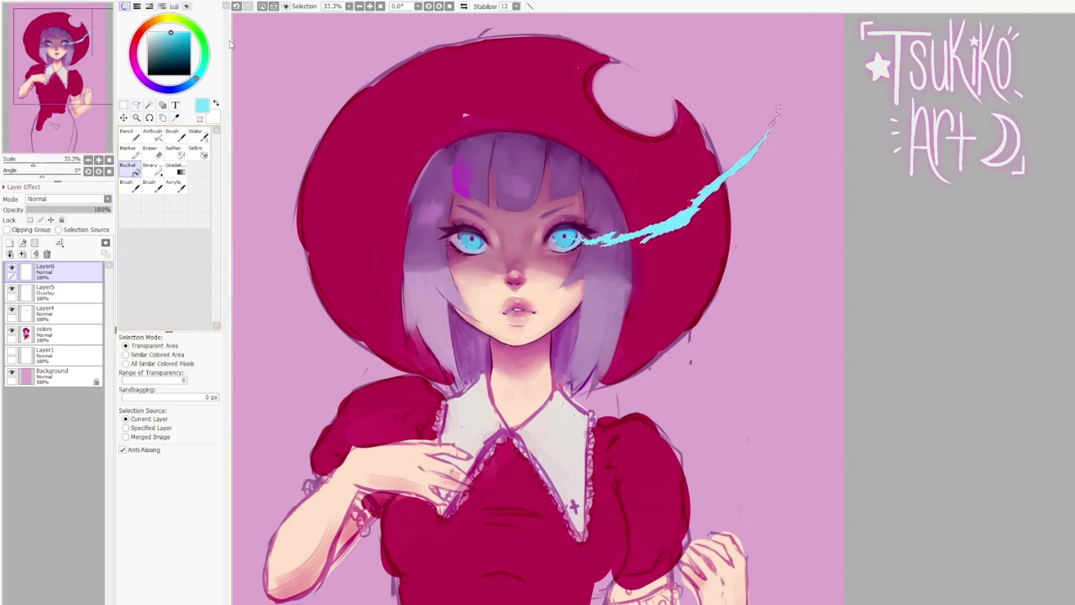
Clear the selection, lasso a matching jagged wisp from the left eye up past the hat brim and fill it light cyan.
left_click(136, 105)
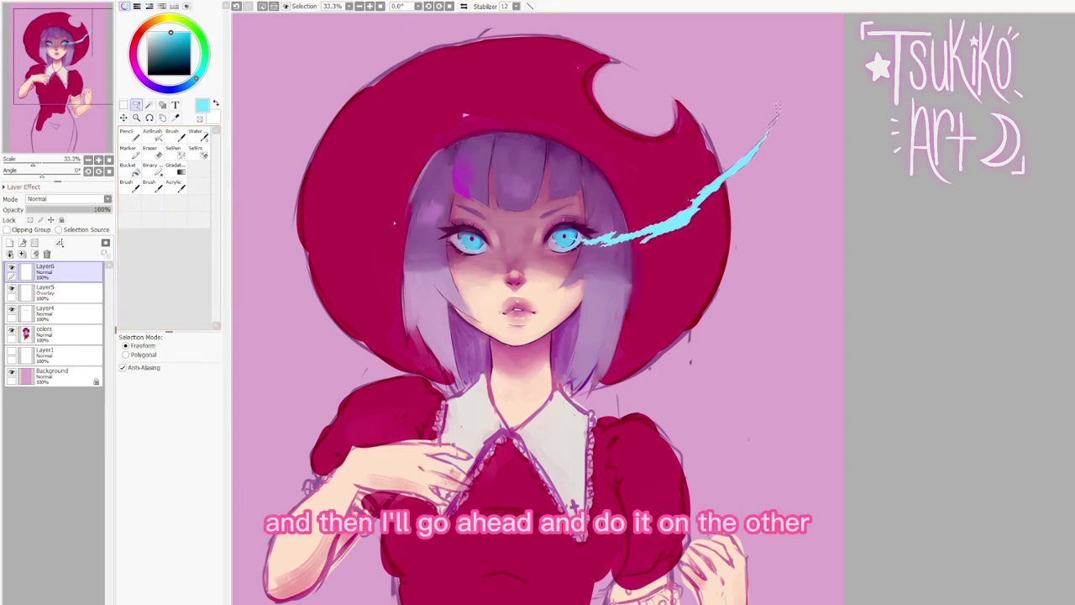
key("ctrl+d")
mouse_move(433, 236)
left_mouse_down()
mouse_move(361, 211)
mouse_move(290, 125)
left_mouse_up()
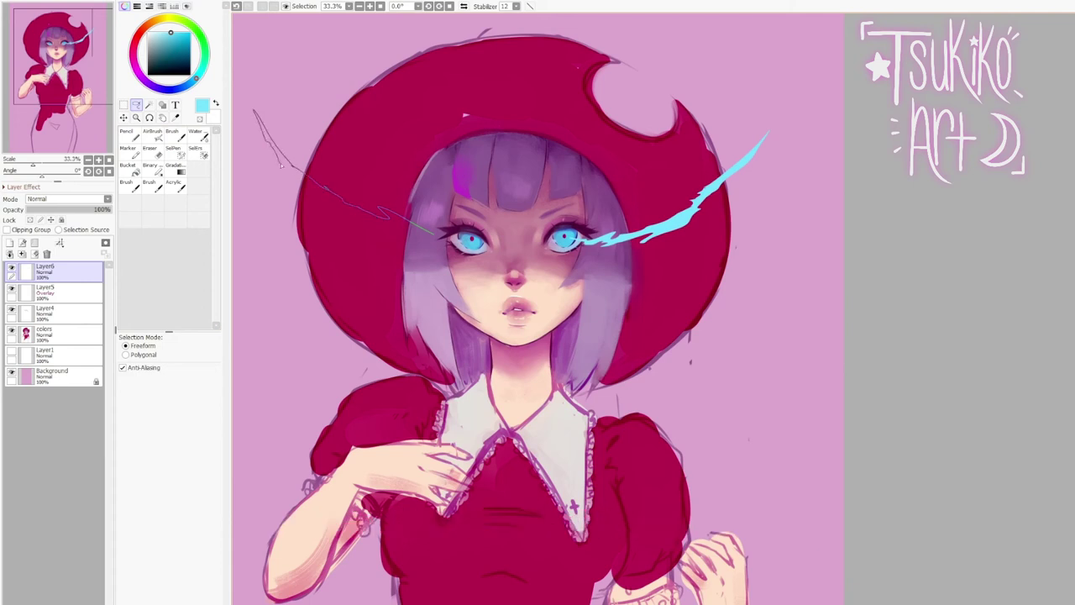
left_click(129, 169)
left_click(370, 189)
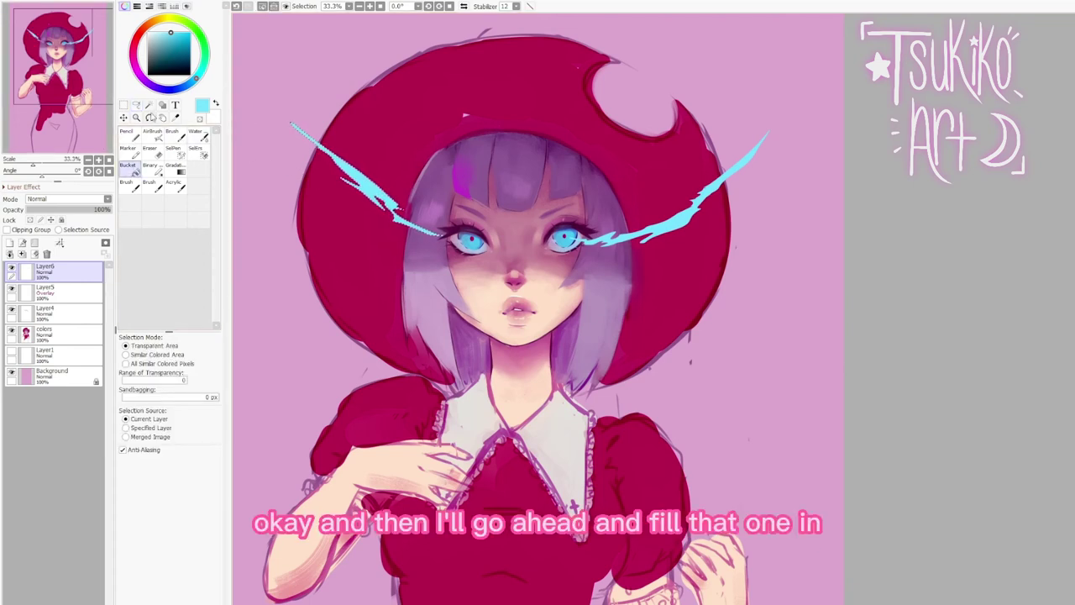
Outline several small spark fragments around both wisps with the freeform Lasso.
left_click(136, 105)
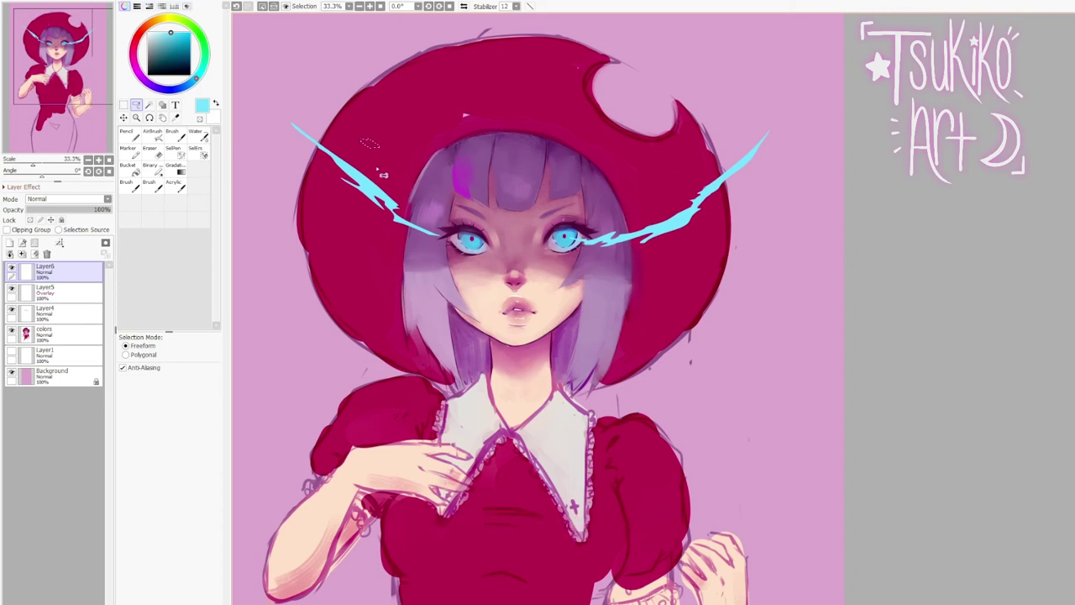
mouse_move(760, 171)
left_mouse_down()
mouse_move(772, 155)
mouse_move(760, 170)
left_mouse_up()
left_click_drag(343, 109, 357, 123)
left_click_drag(357, 122, 343, 110)
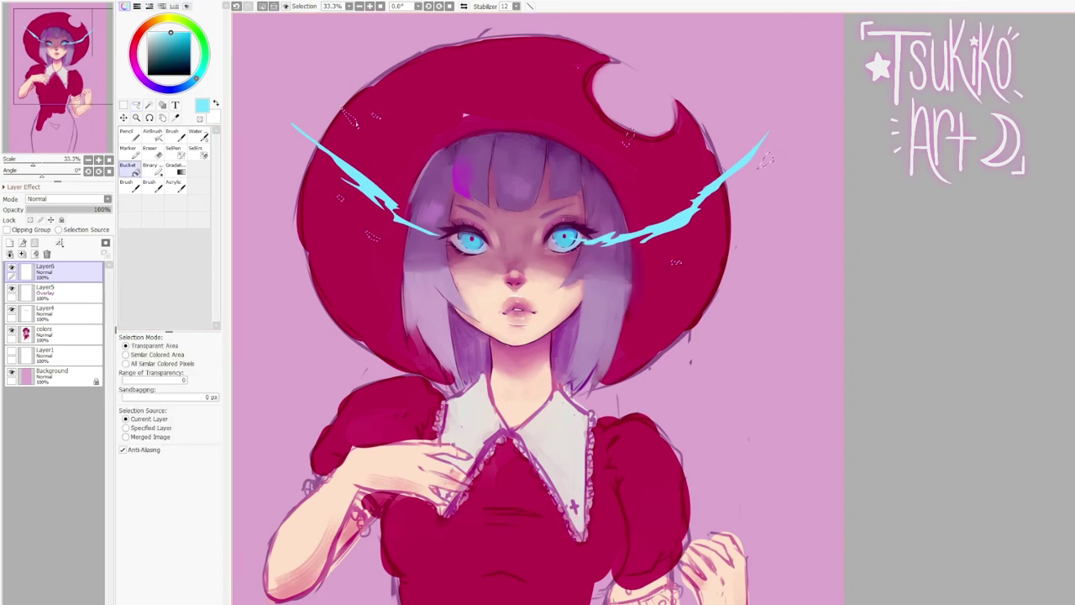
Fill the outlined spark fragments with light cyan, clear the selection and undo the accidental fill of the whole canvas.
left_click(350, 119)
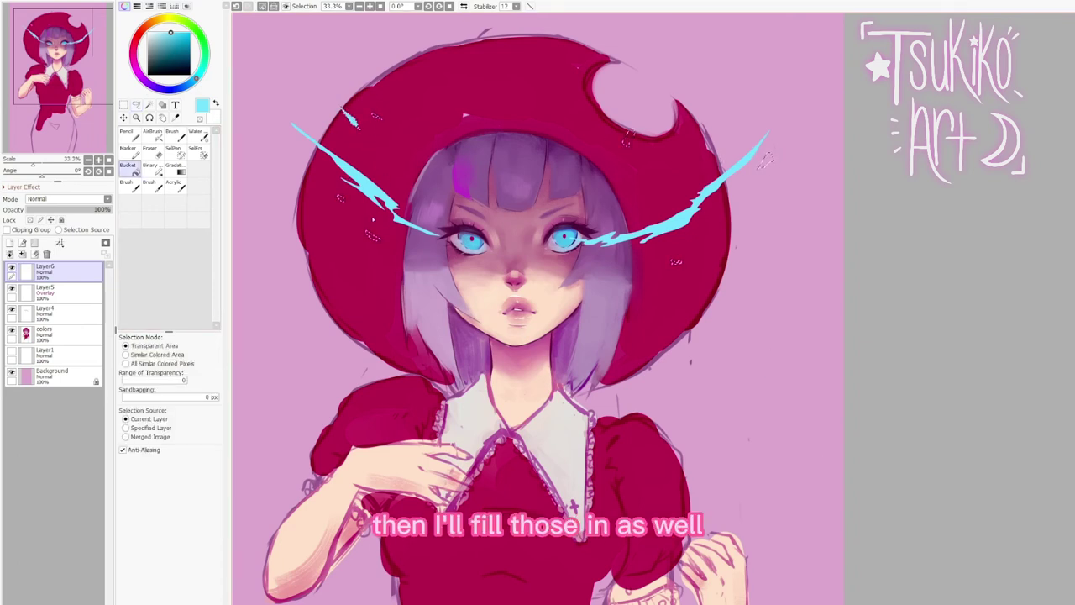
left_click(377, 116)
left_click(676, 262)
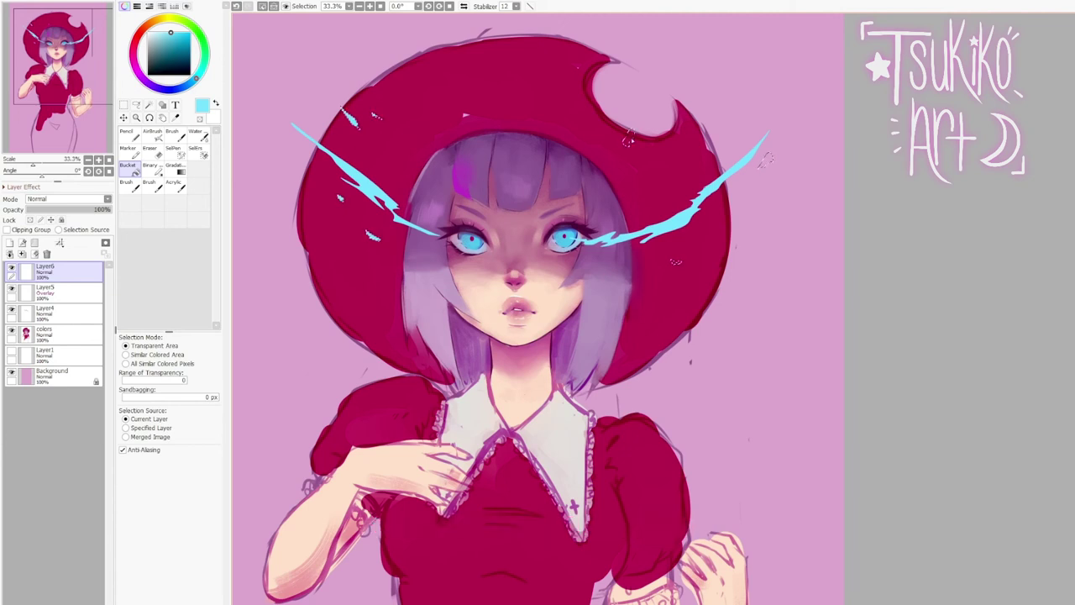
left_click(765, 160)
left_click(629, 138)
key("ctrl+d")
left_click(304, 112)
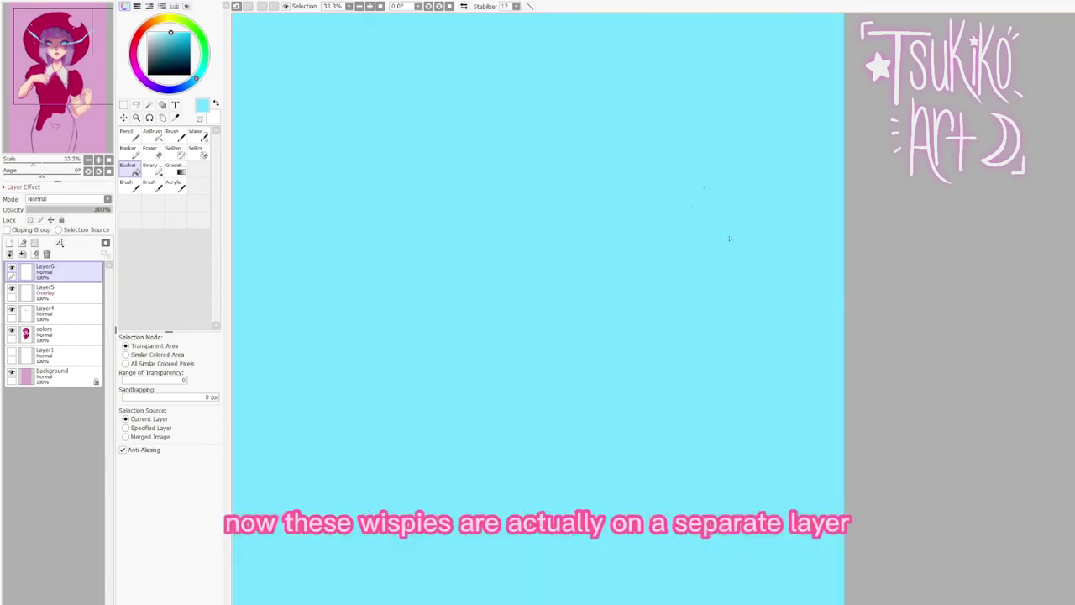
key("ctrl+z")
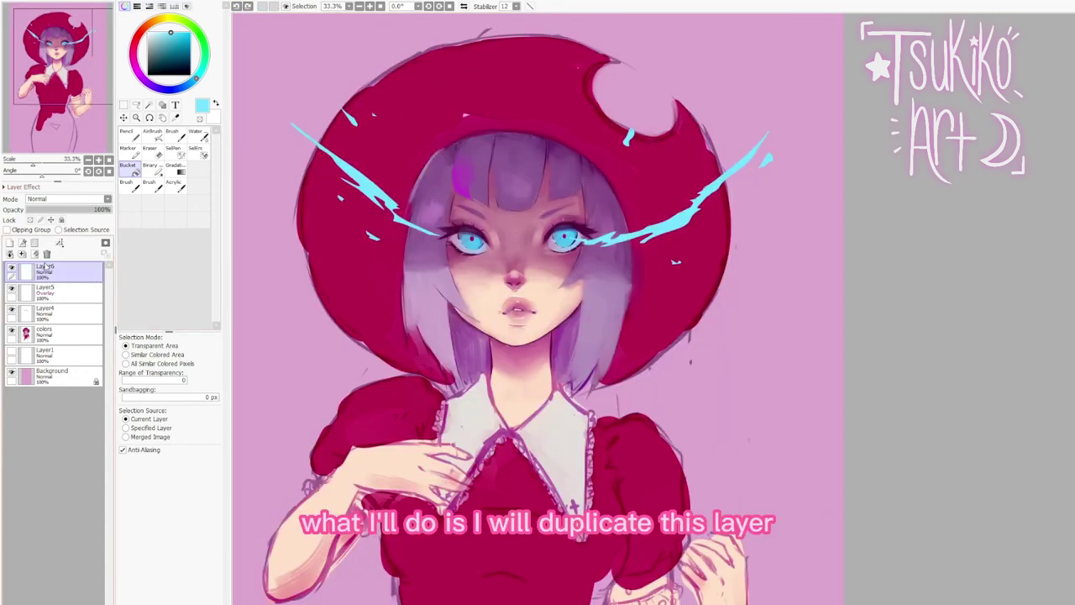
Duplicate the wisp layer and blur the lower copy, Layer6, to create a soft glow around the wisps.
left_click(99, 46)
left_click(50, 294)
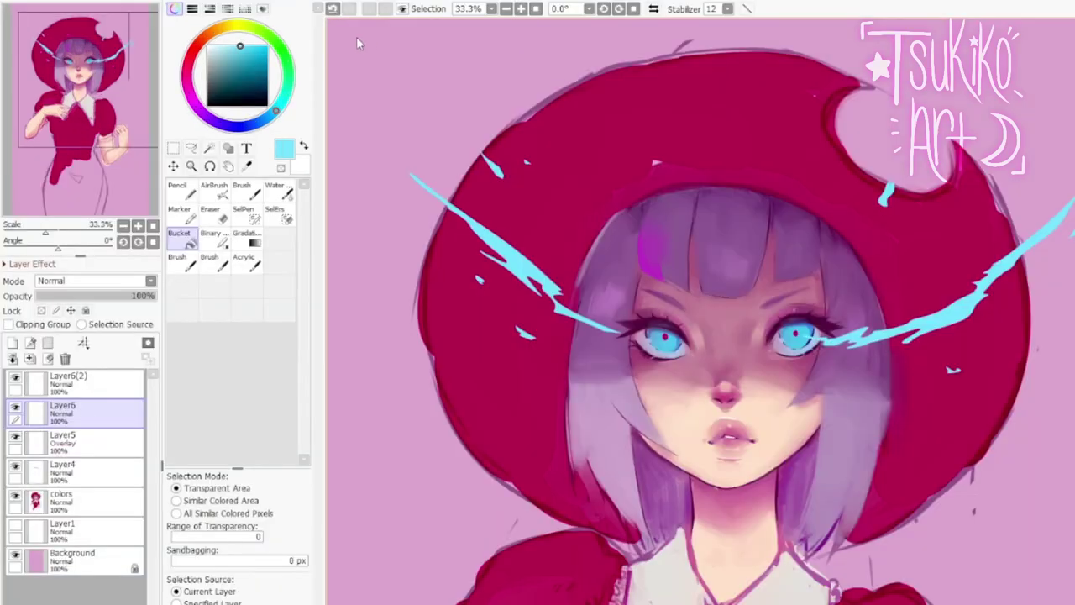
left_click(254, 27)
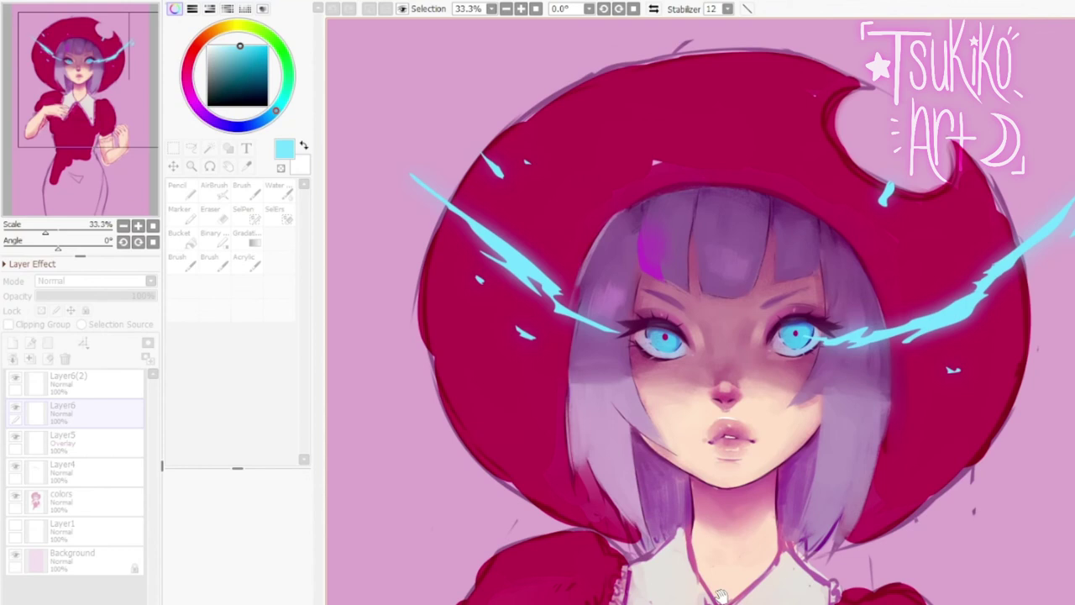
key("Return")
key("g")
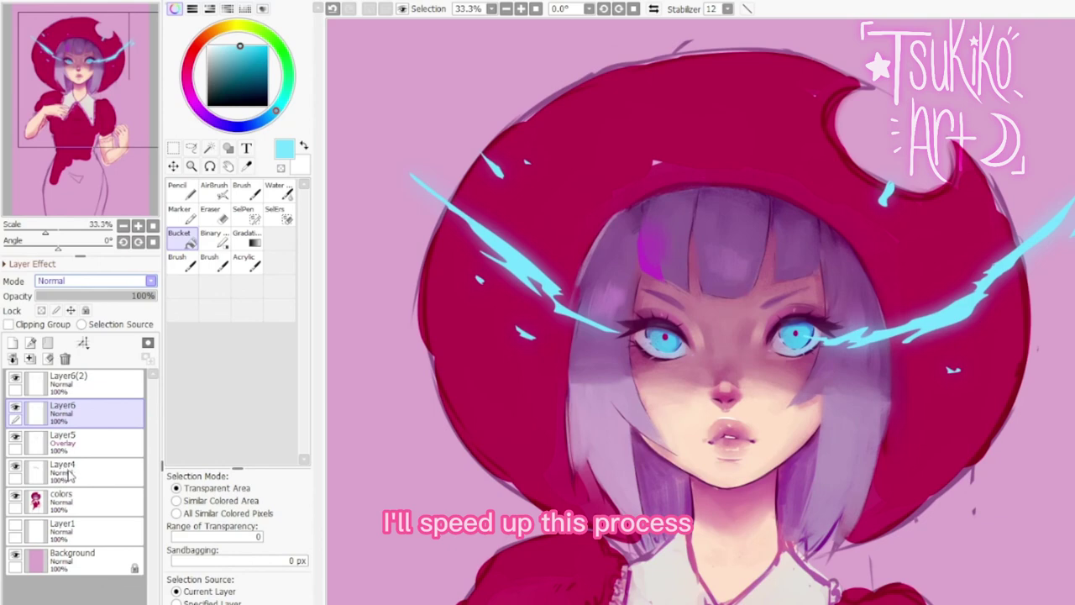
Try the Shine blending mode on the blurred Layer6, then set it to Shade/Shine.
left_click(69, 281)
left_click(65, 427)
left_click(67, 281)
left_click(64, 388)
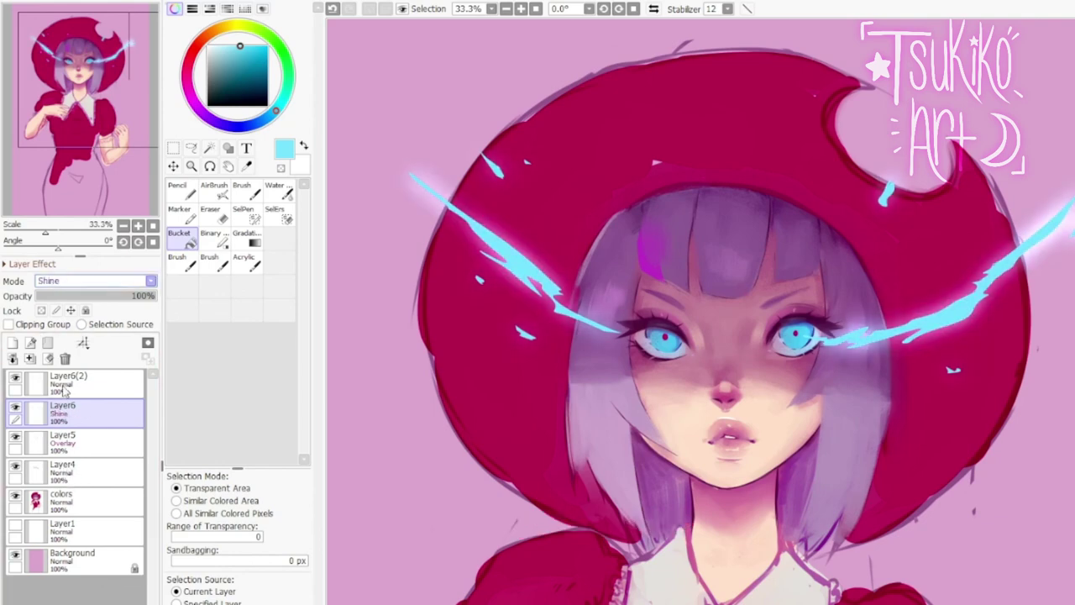
left_click(69, 282)
left_click(64, 397)
Set the blending mode of the sharp wisp copy, Layer6(2), to Overlay.
left_click(68, 382)
left_click(68, 281)
left_click(64, 388)
left_click(54, 282)
Choose the Pencil brush at size 10 with white as the painting color.
left_click(182, 192)
left_click(209, 46)
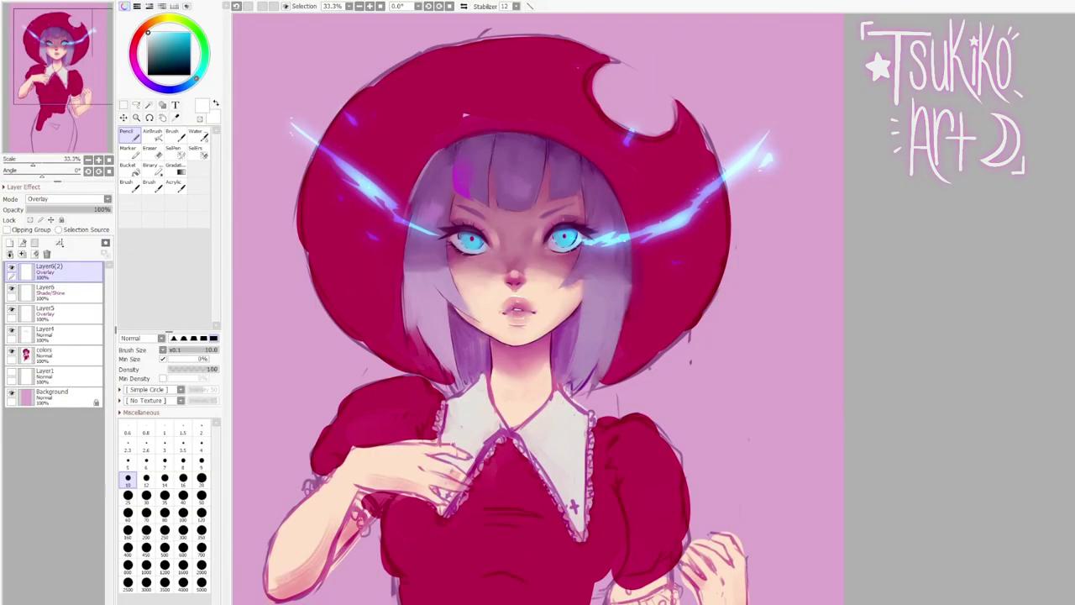